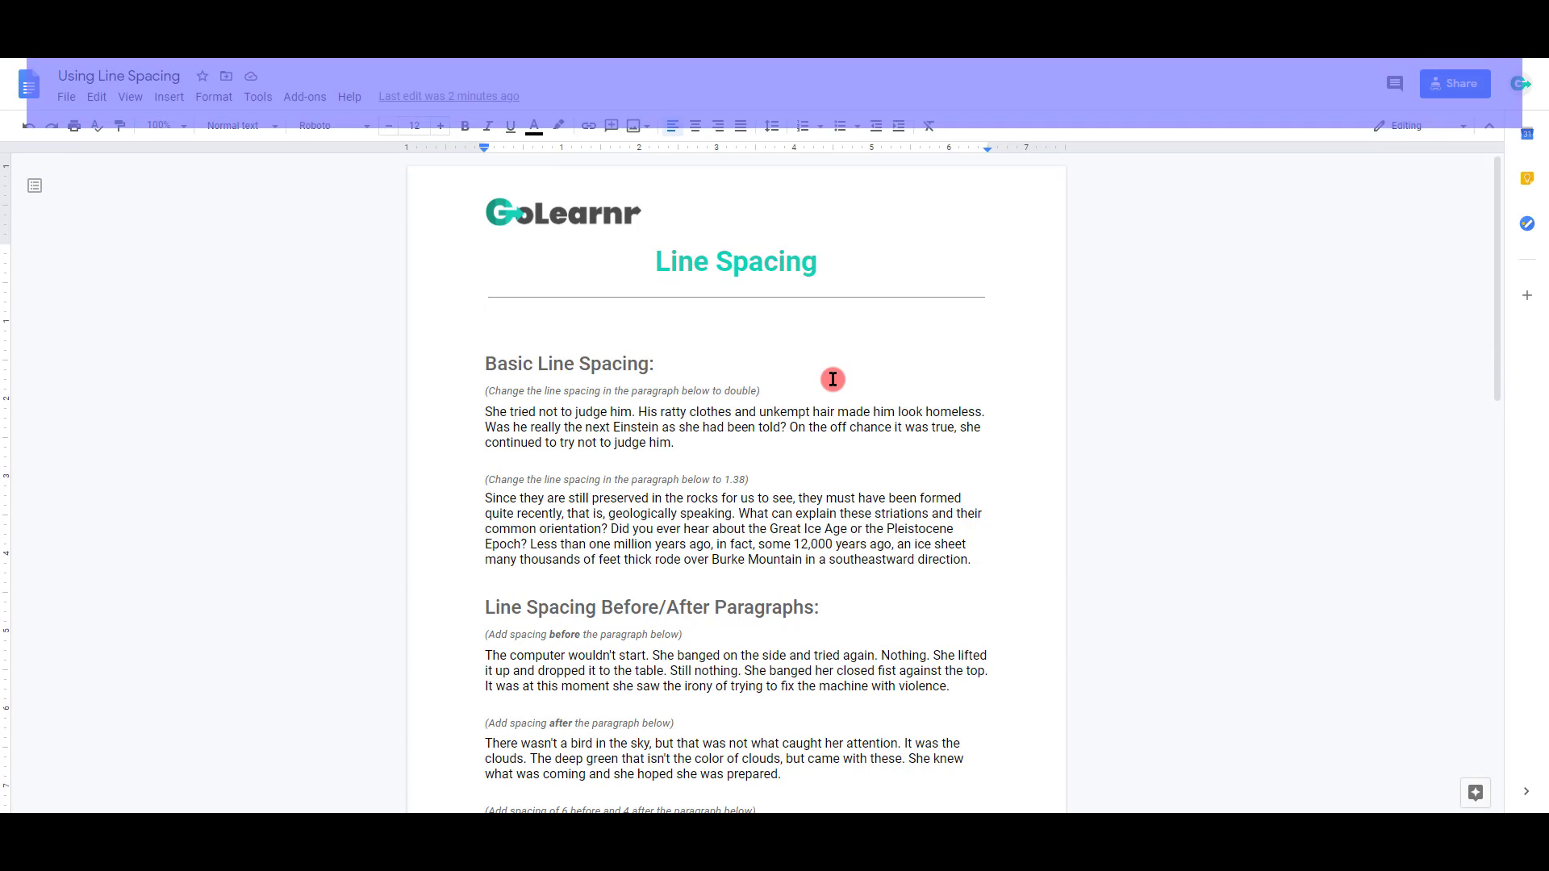
# Set the line spacing of the first paragraph under Basic Line Spacing to Double.
pyautogui.scroll(-2, 830, 373)
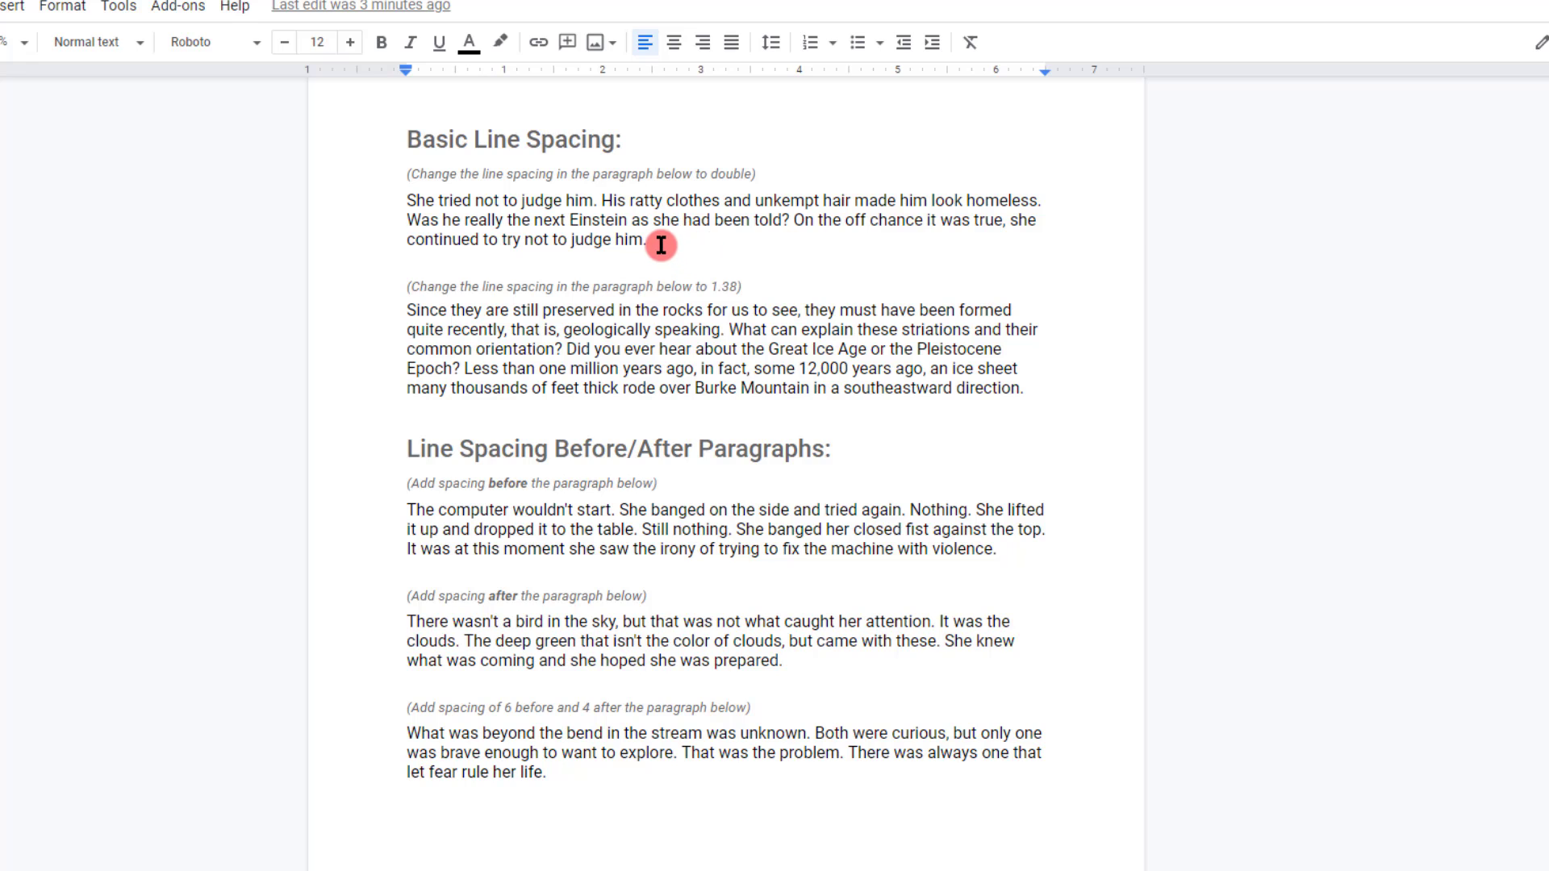
pyautogui.moveTo(661, 245); pyautogui.dragTo(390, 196)
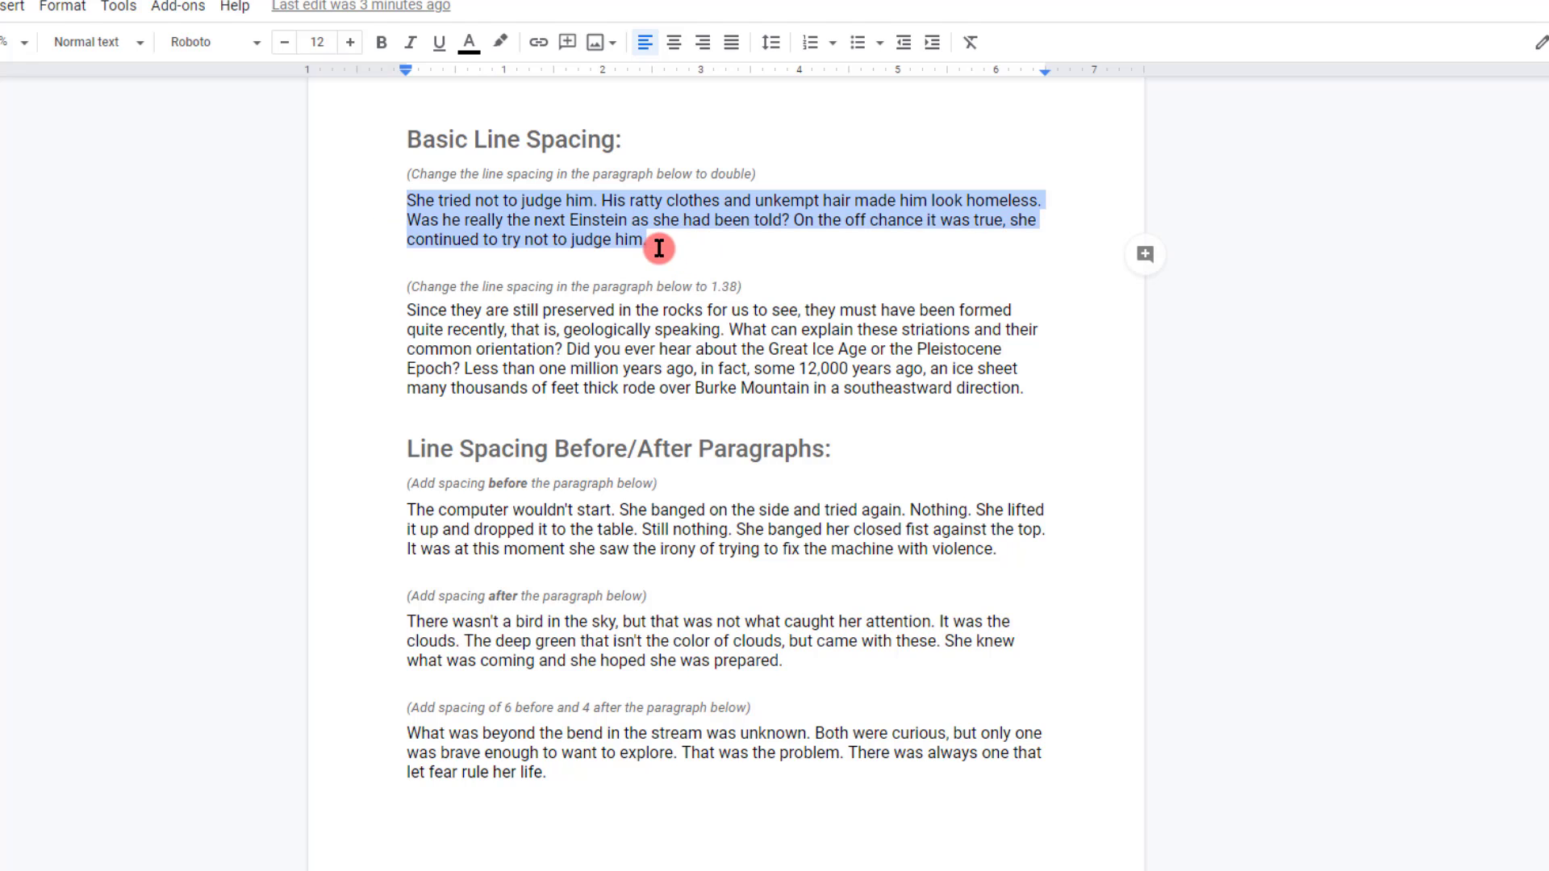
pyautogui.click(773, 50)
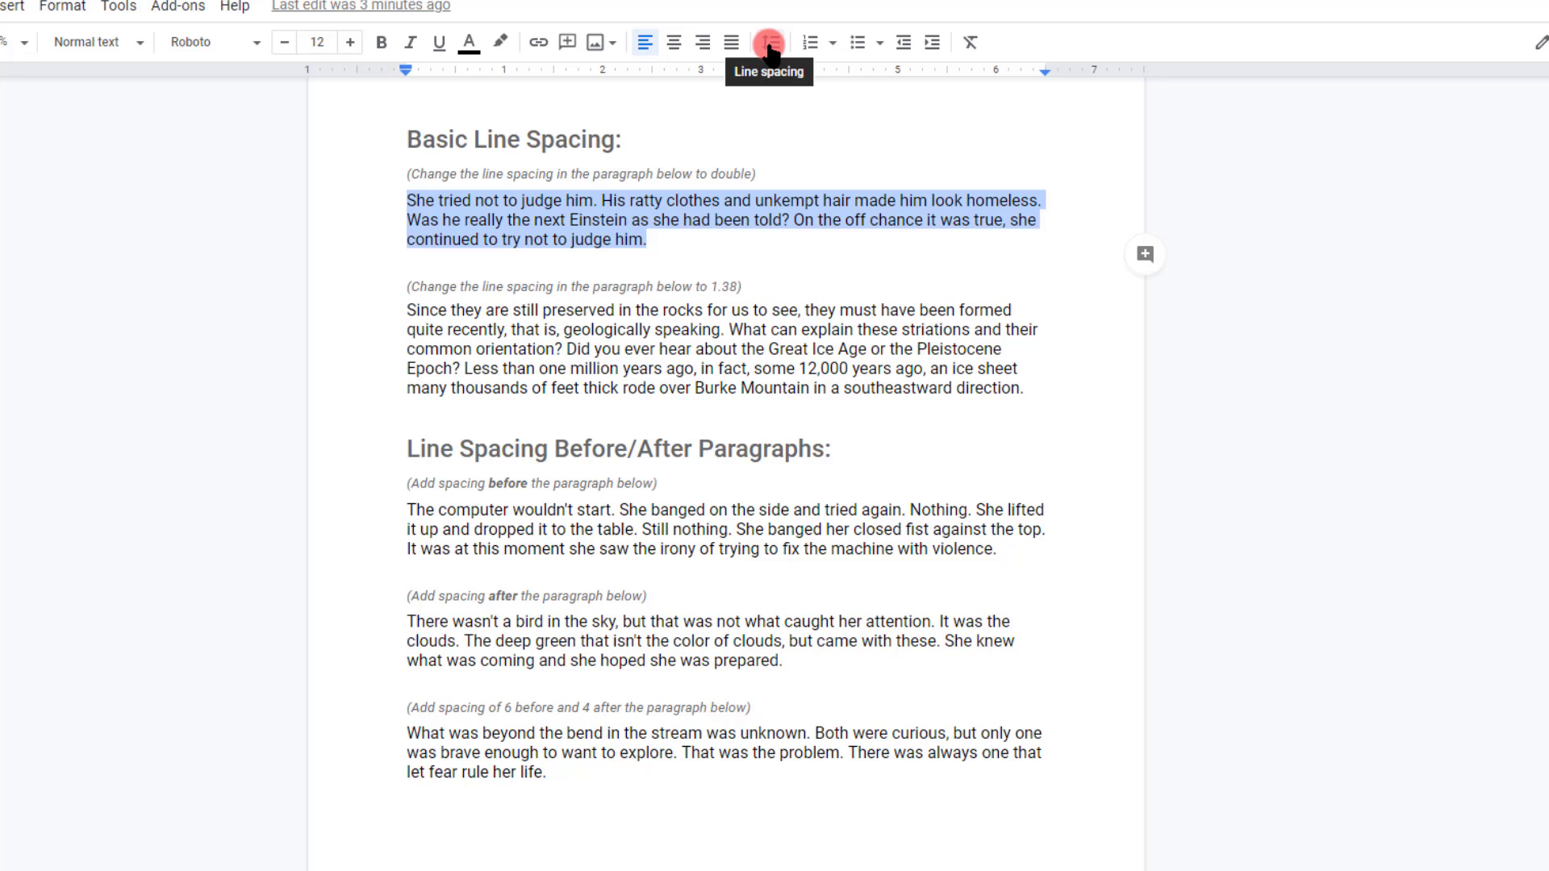
pyautogui.click(772, 52)
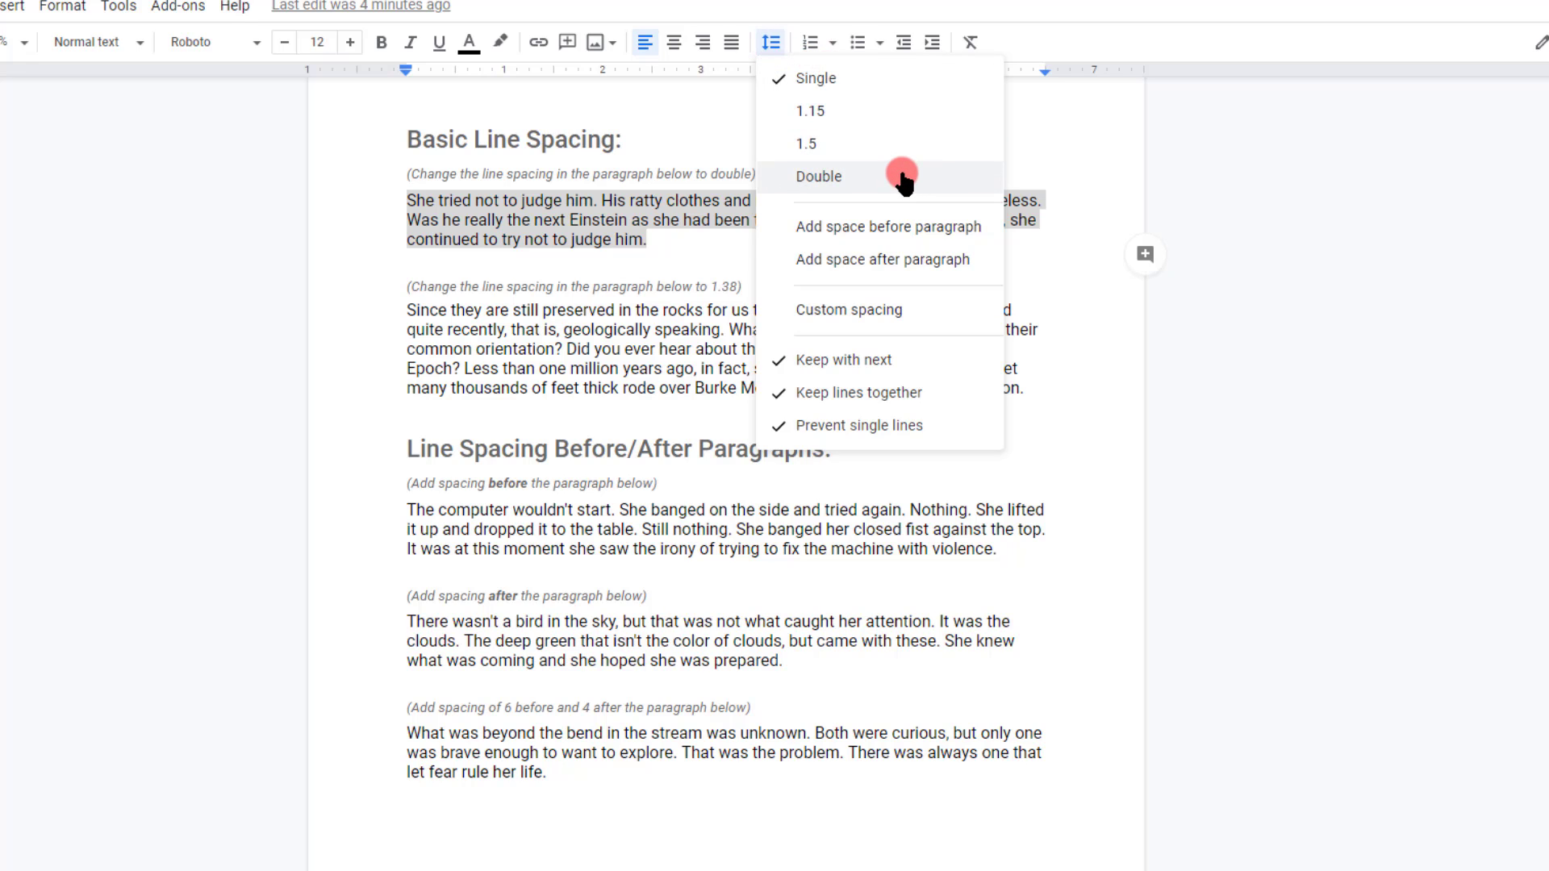
pyautogui.click(853, 180)
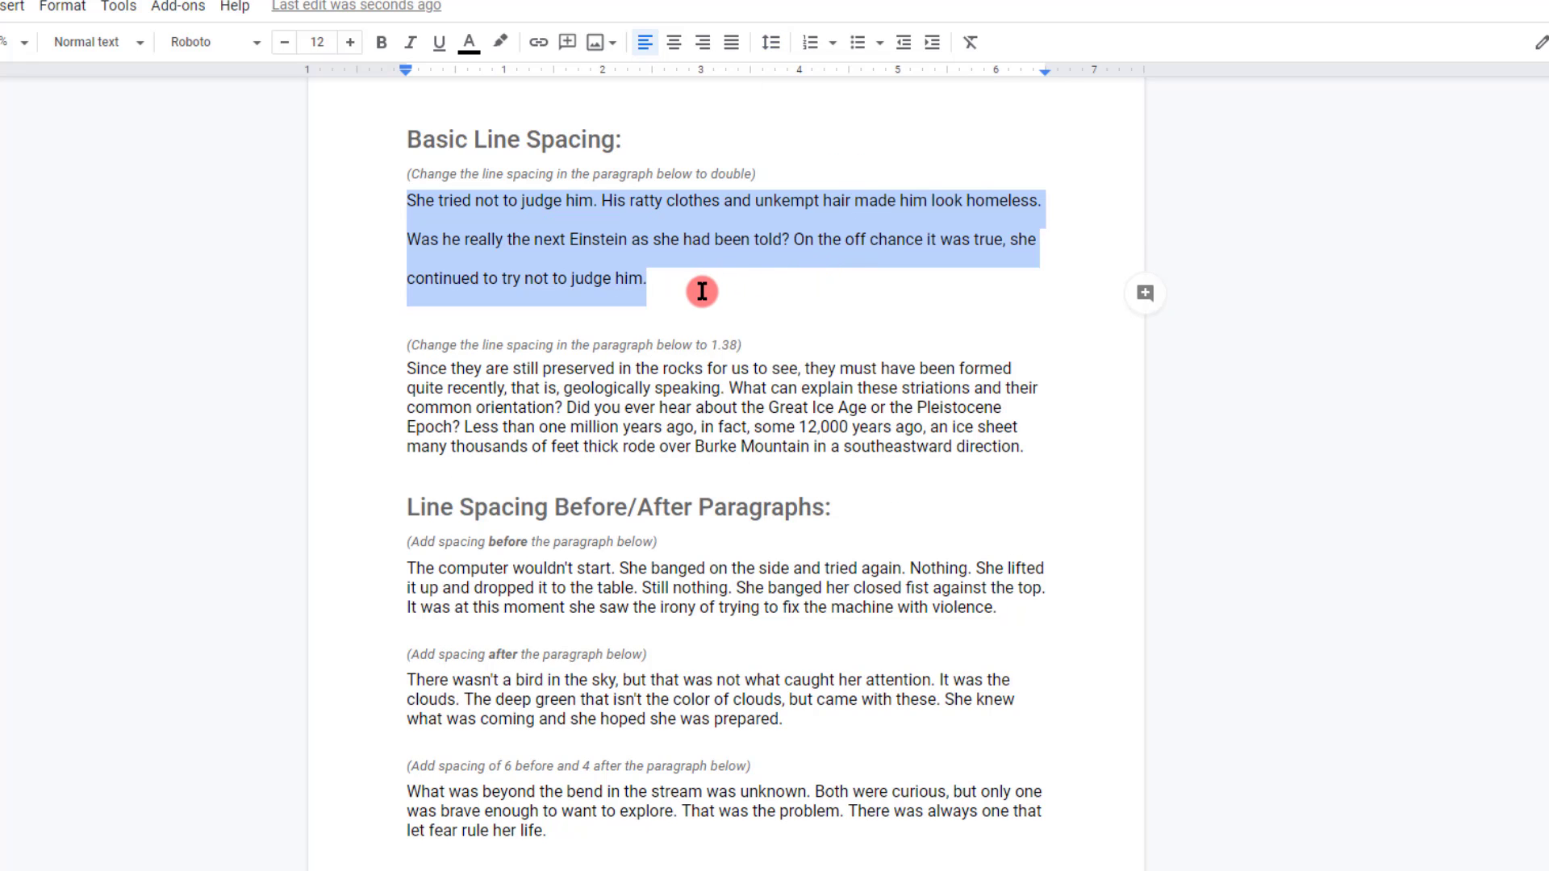
pyautogui.click(695, 288)
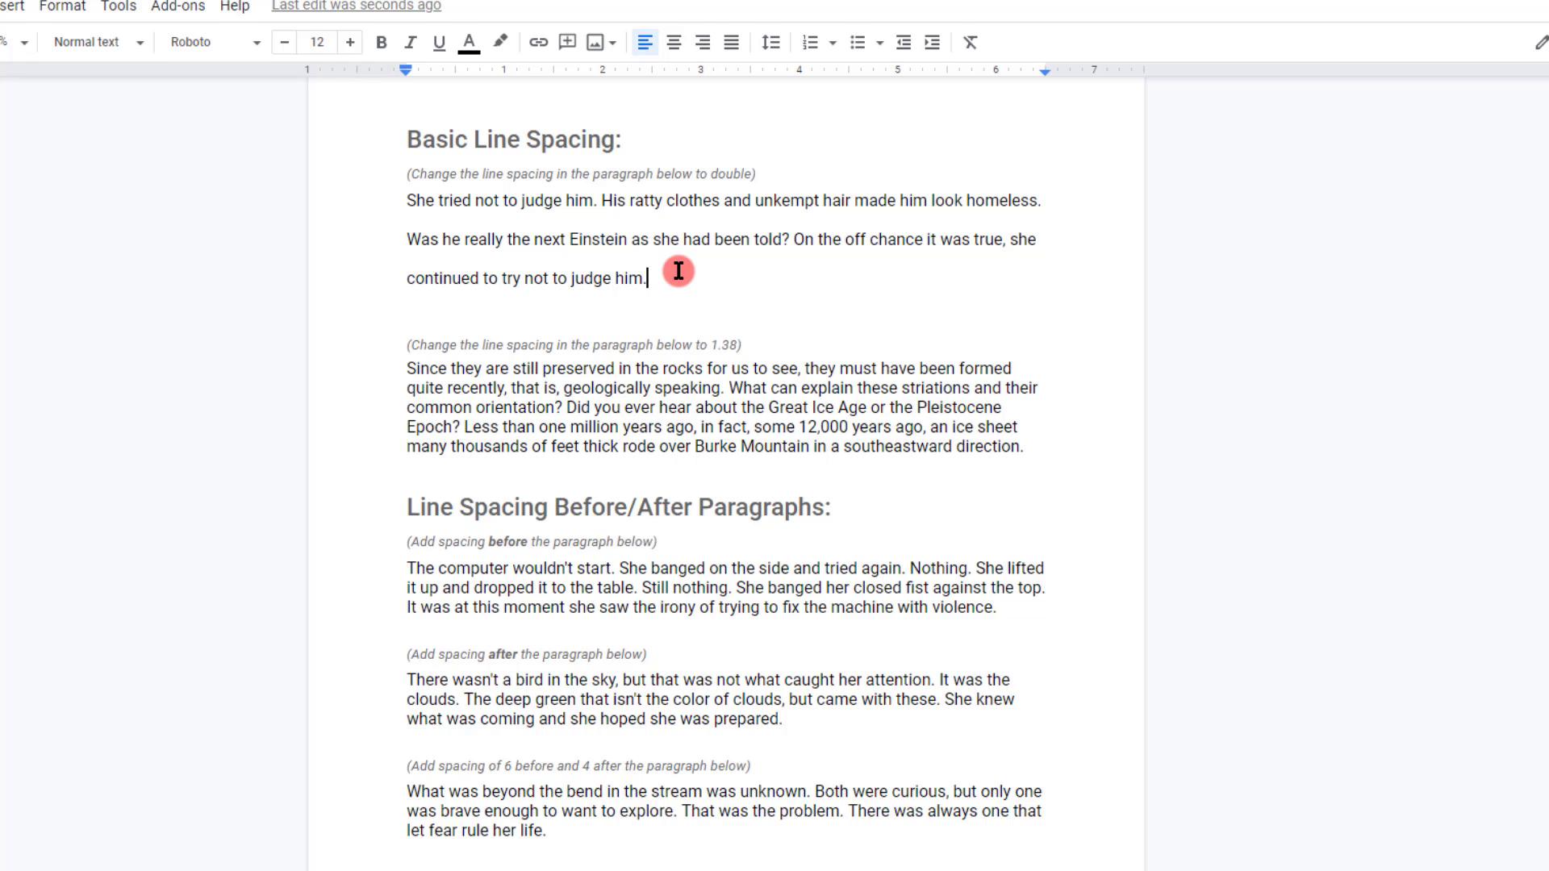
# Apply a custom line spacing of 1.38 to the second paragraph under Basic Line Spacing.
pyautogui.click(749, 350)
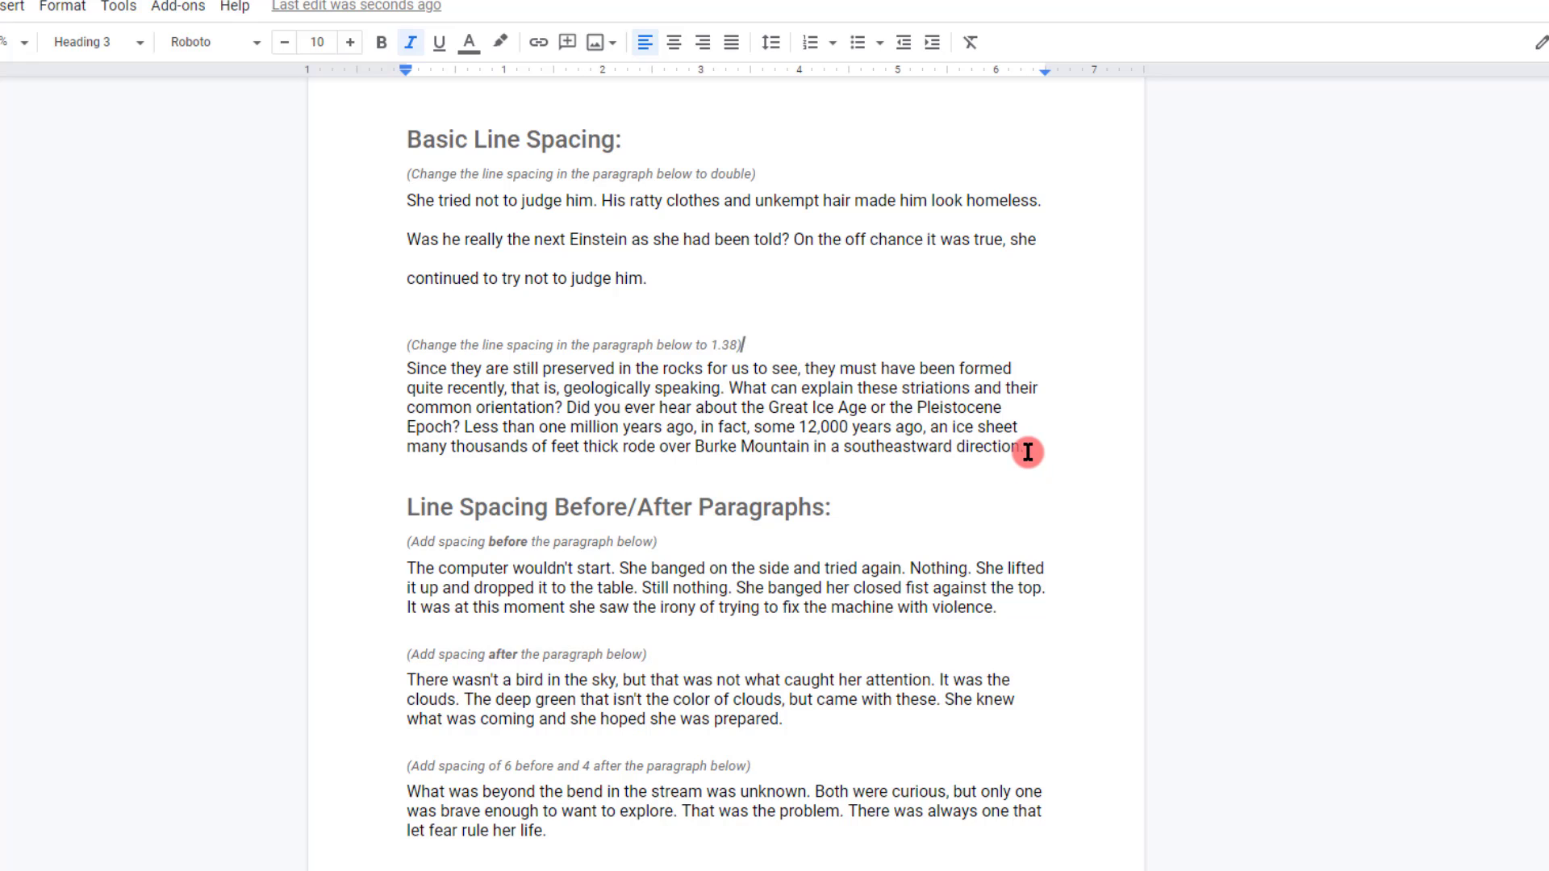
pyautogui.moveTo(1025, 449); pyautogui.dragTo(387, 372)
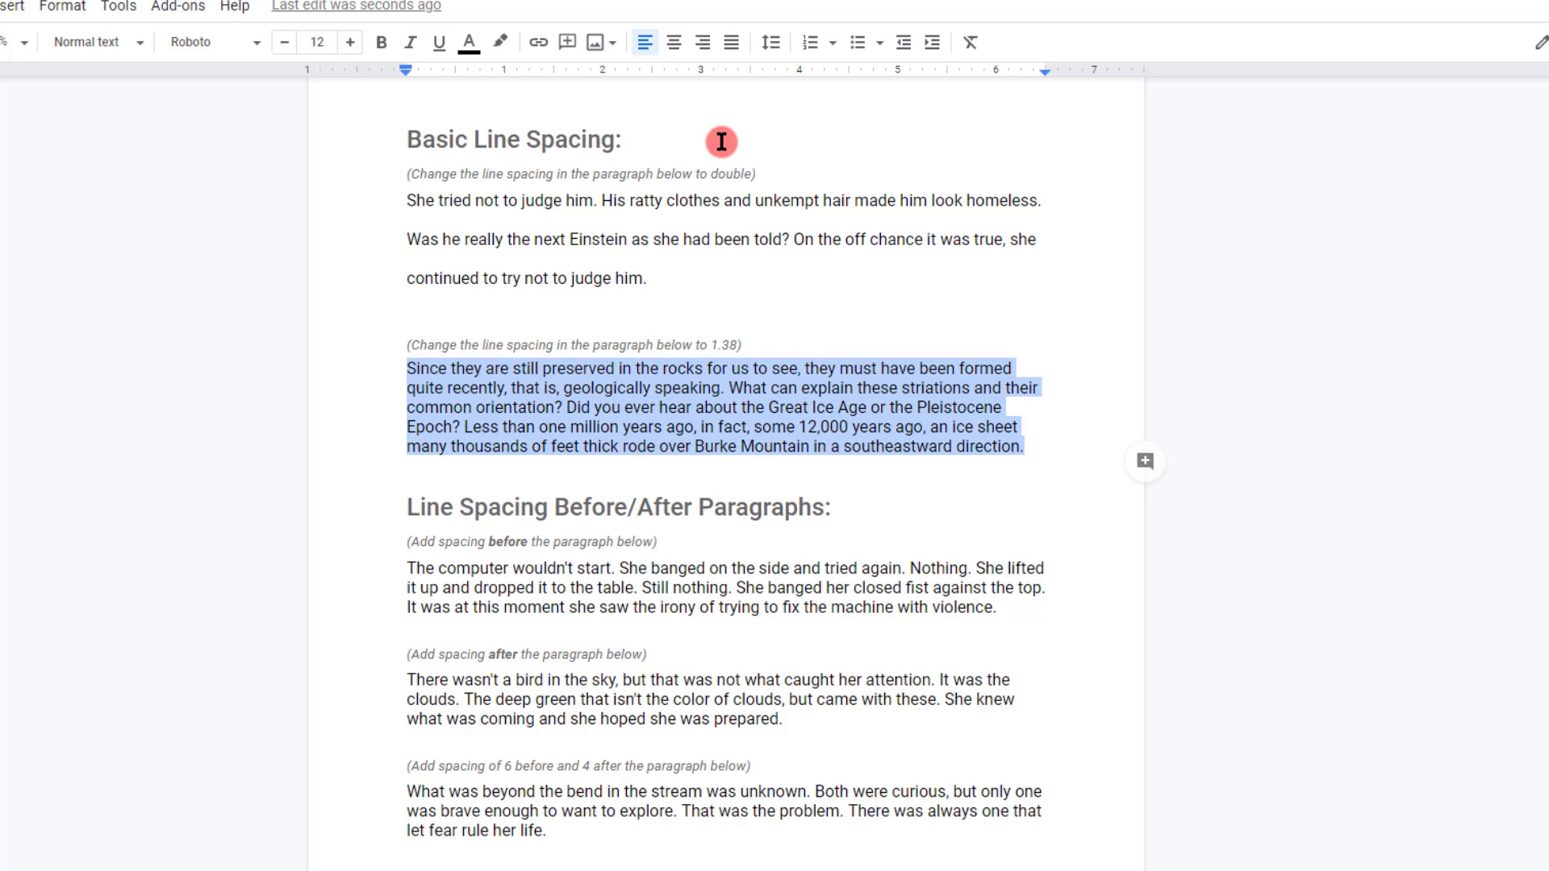
pyautogui.click(768, 47)
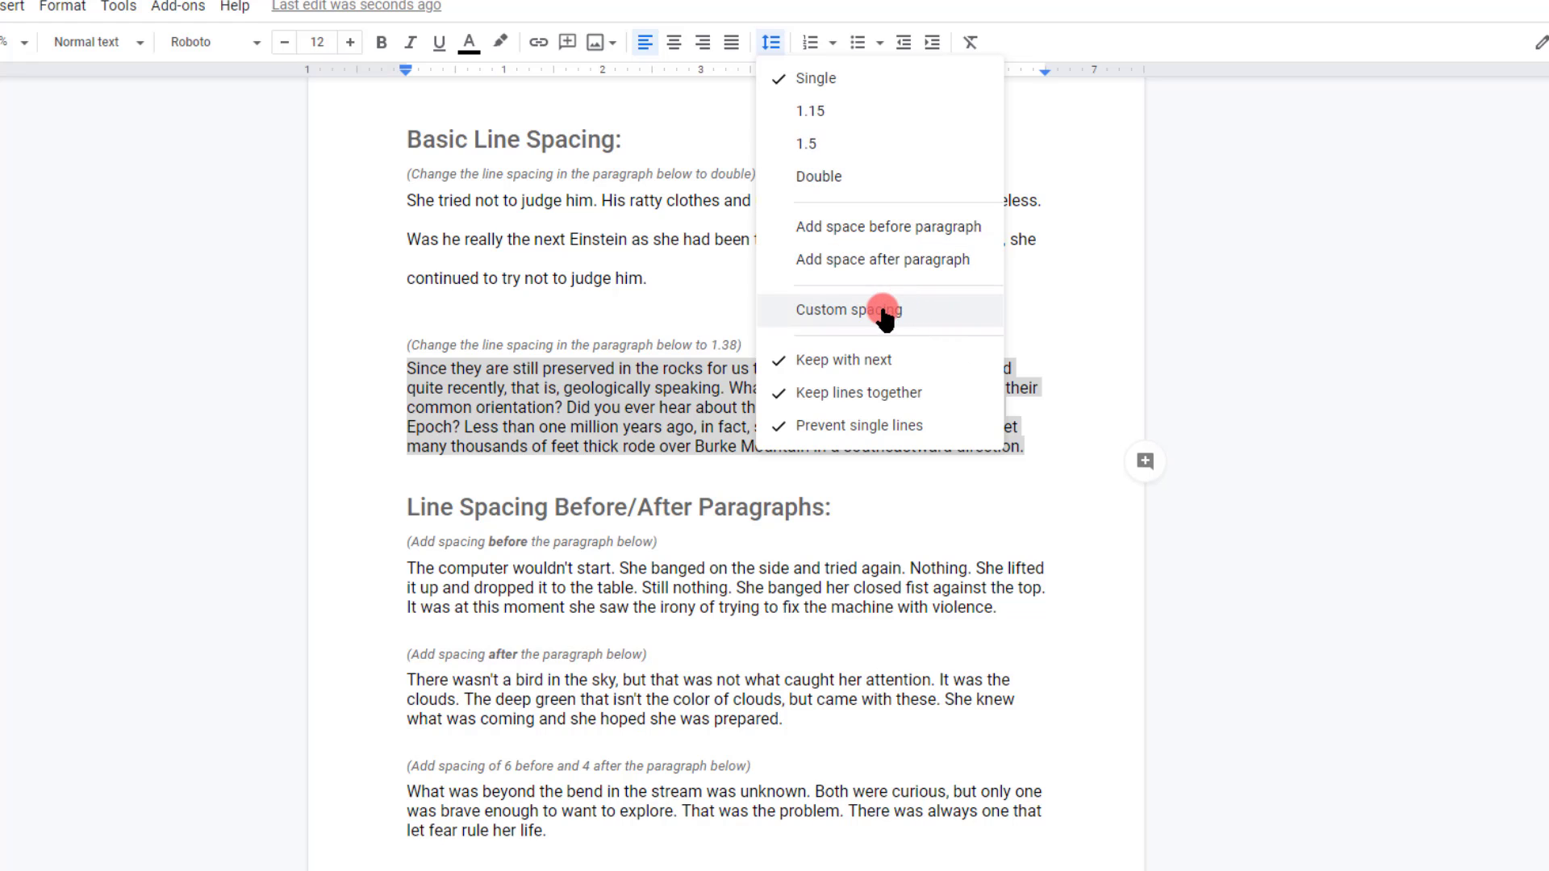
pyautogui.click(857, 316)
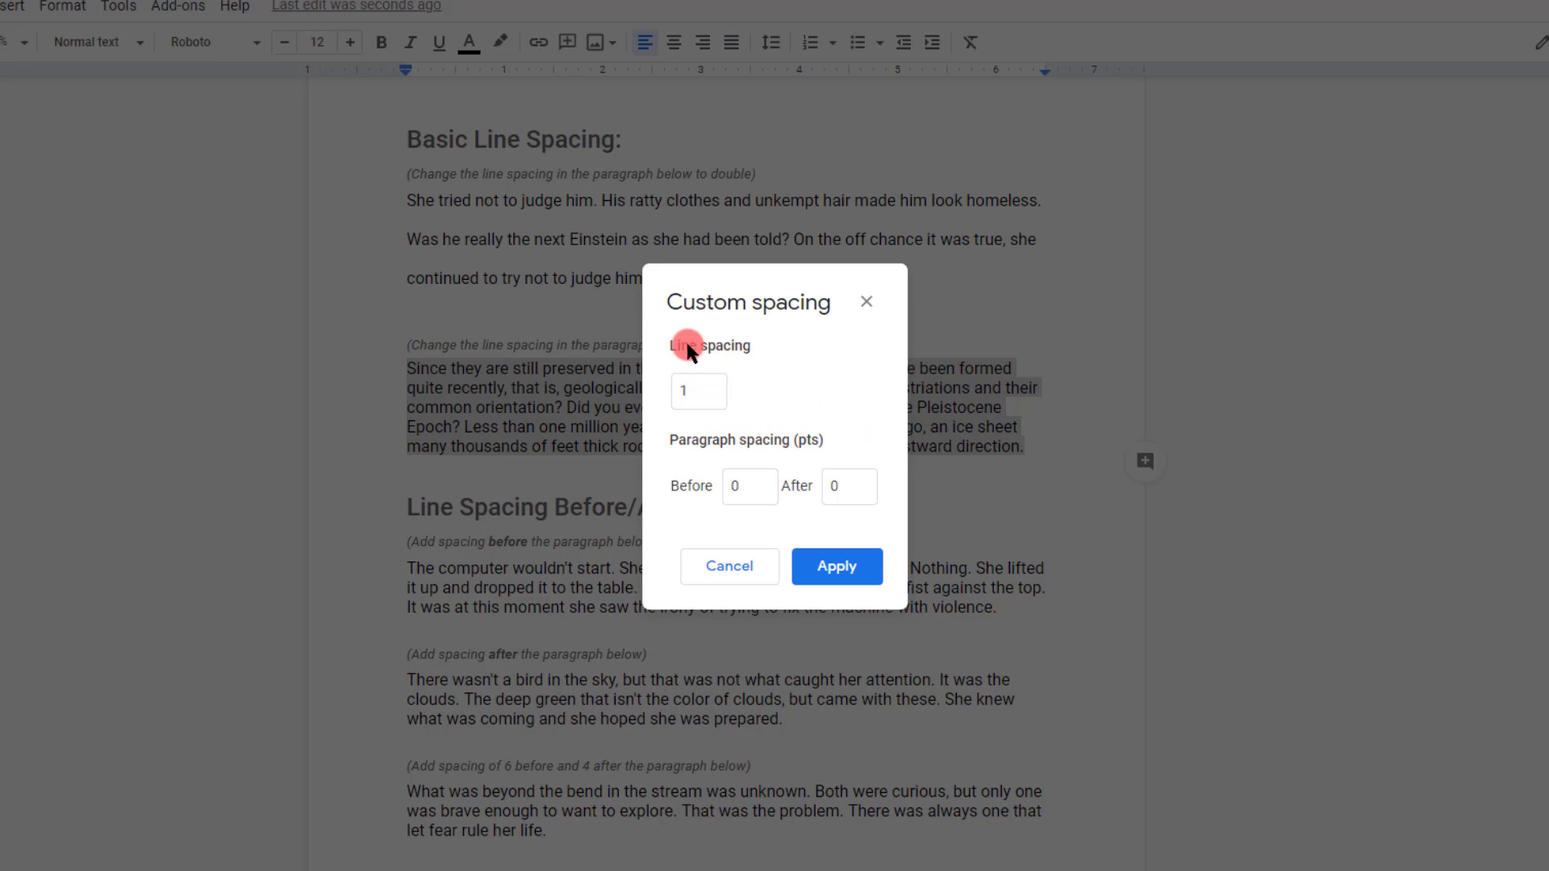
pyautogui.click(707, 392)
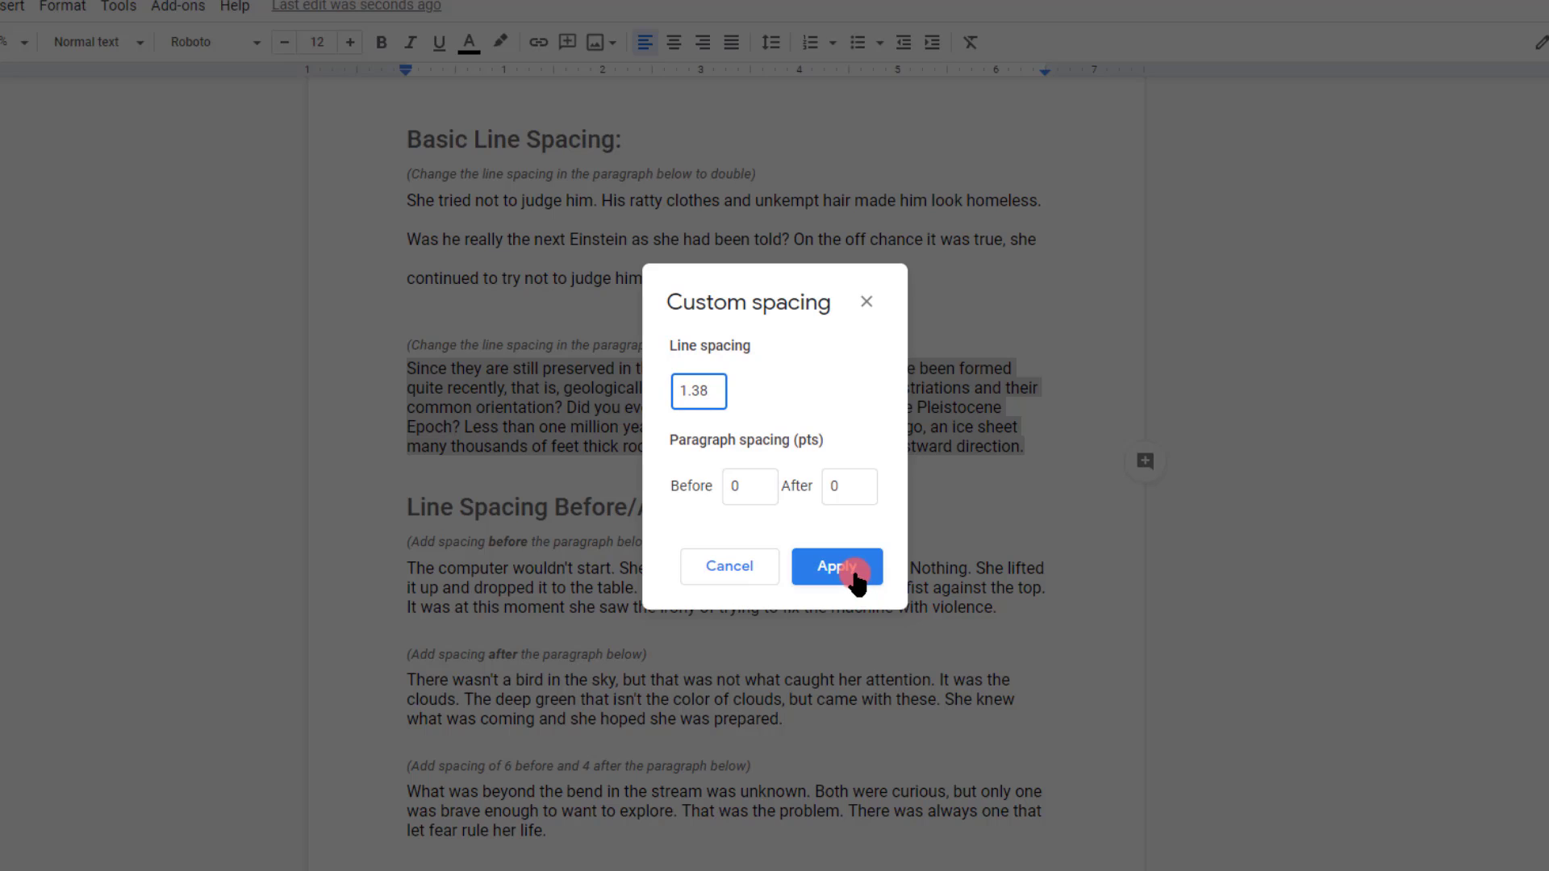
pyautogui.click(855, 575)
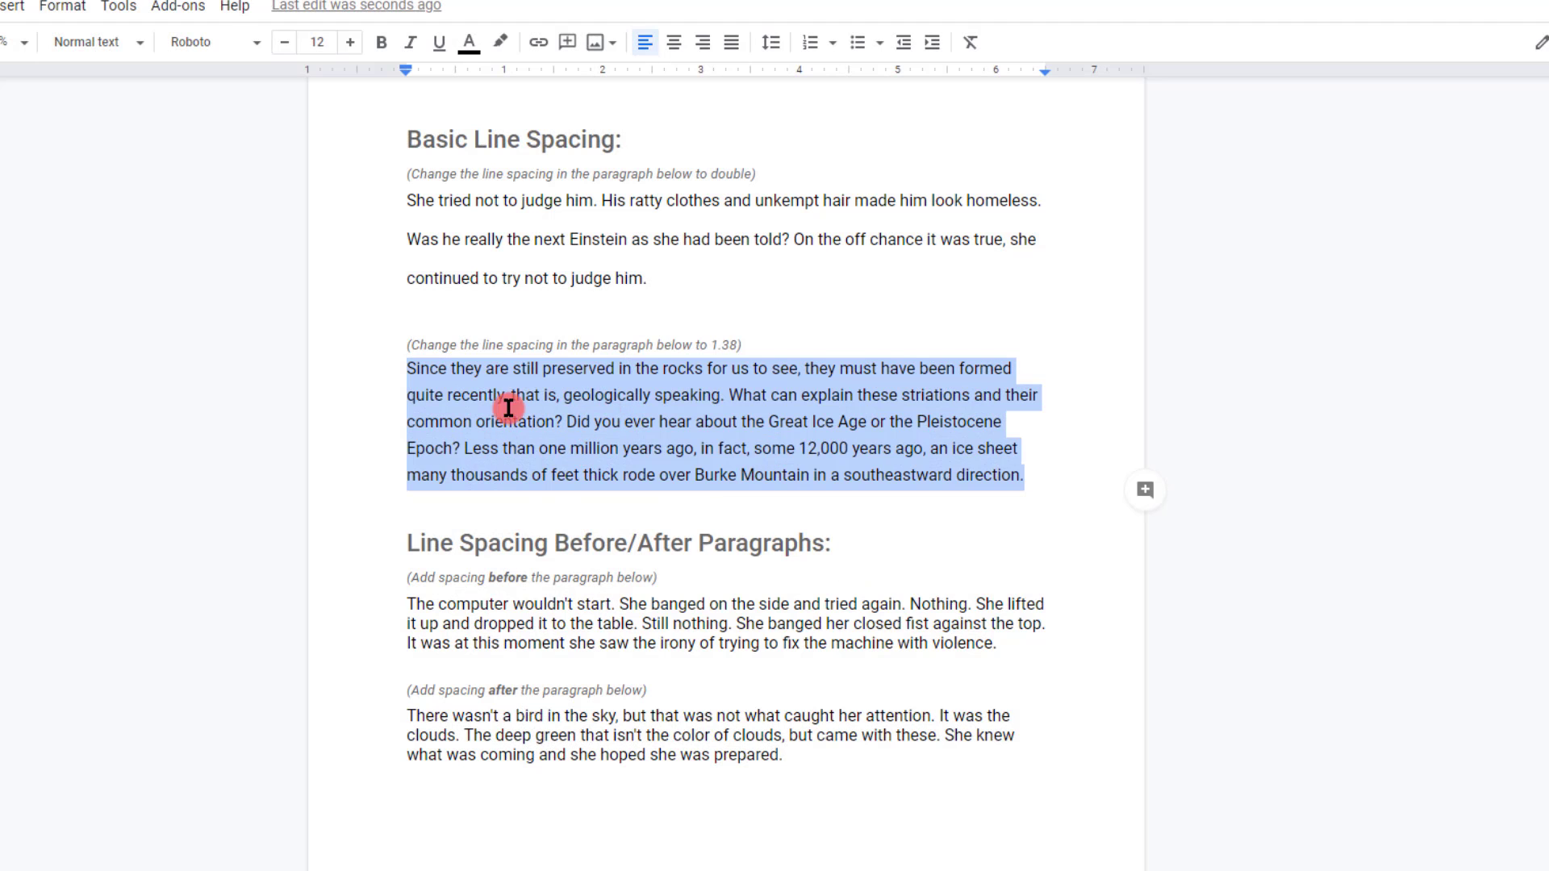
pyautogui.click(1027, 477)
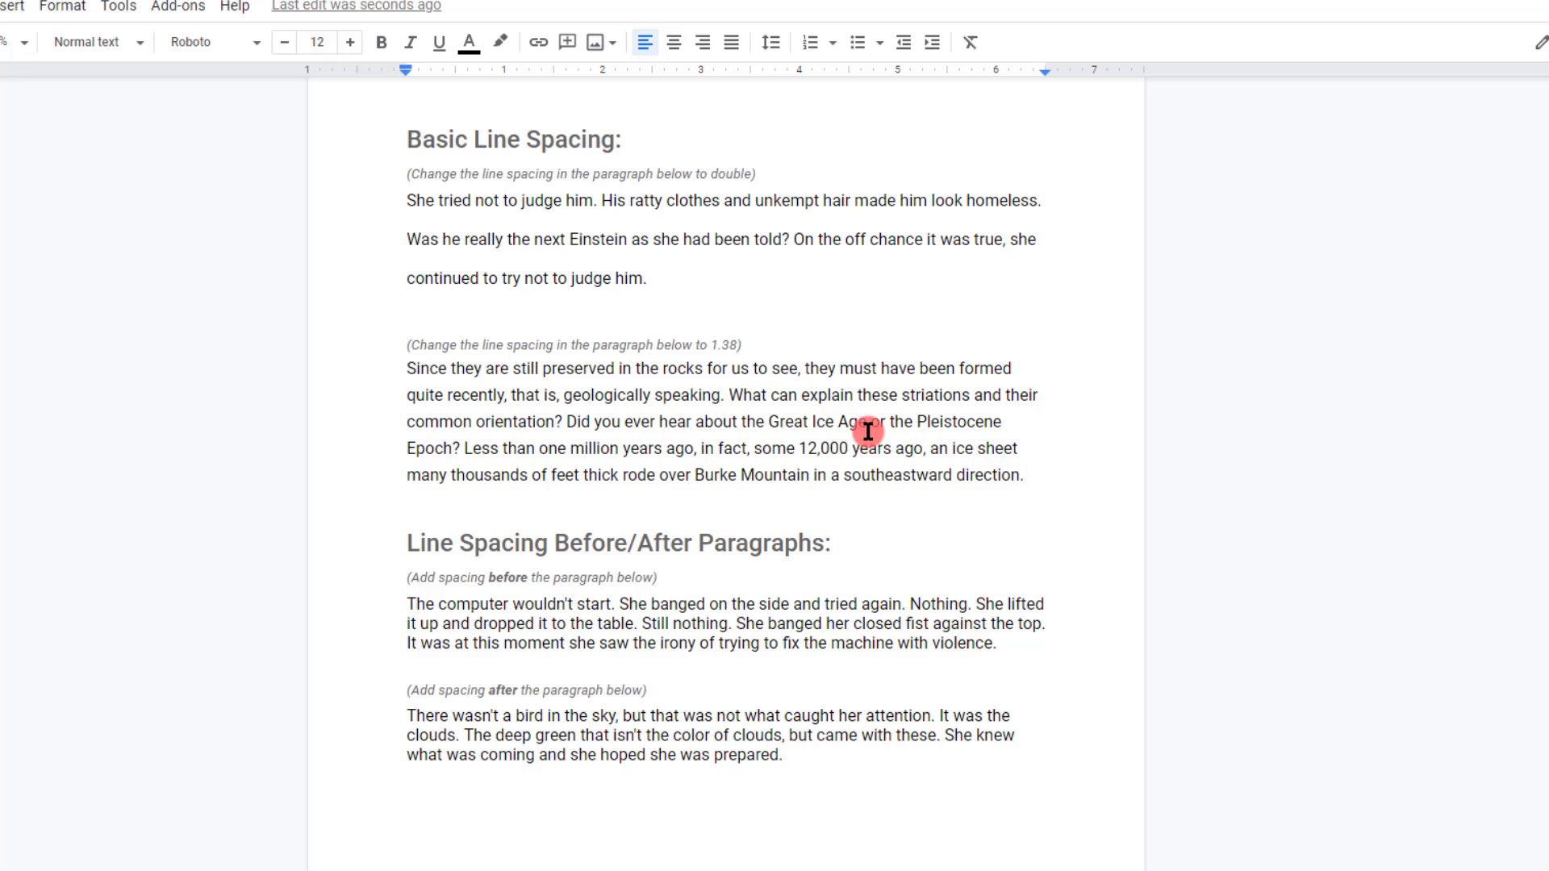
# Add space before the paragraph starting "The computer wouldn't start" under Line Spacing Before/After Paragraphs.
pyautogui.scroll(-3, 739, 378)
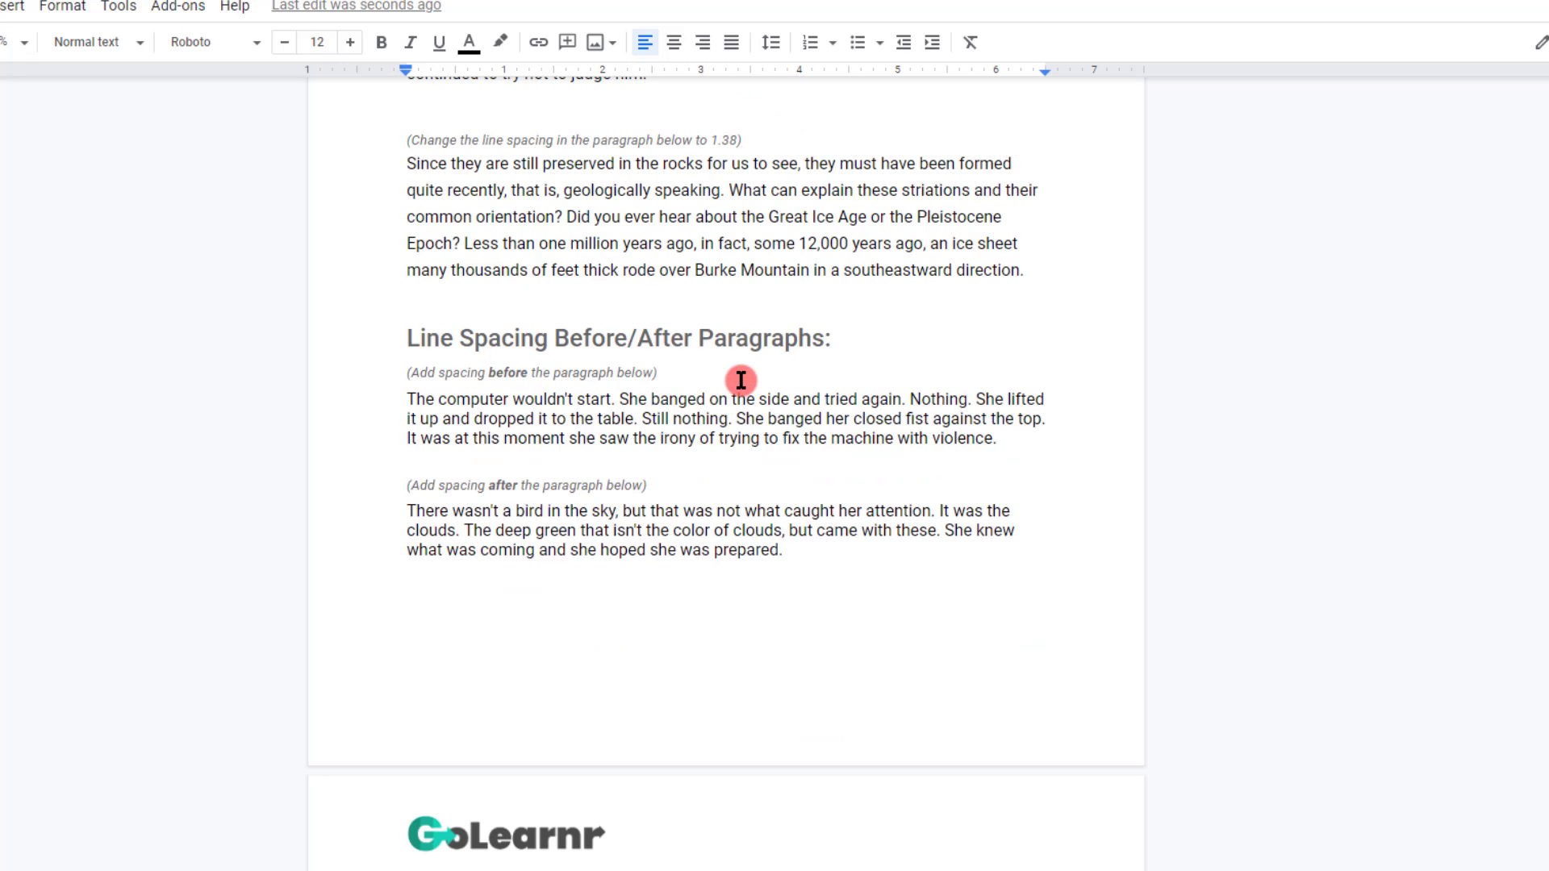
pyautogui.scroll(-3, 685, 458)
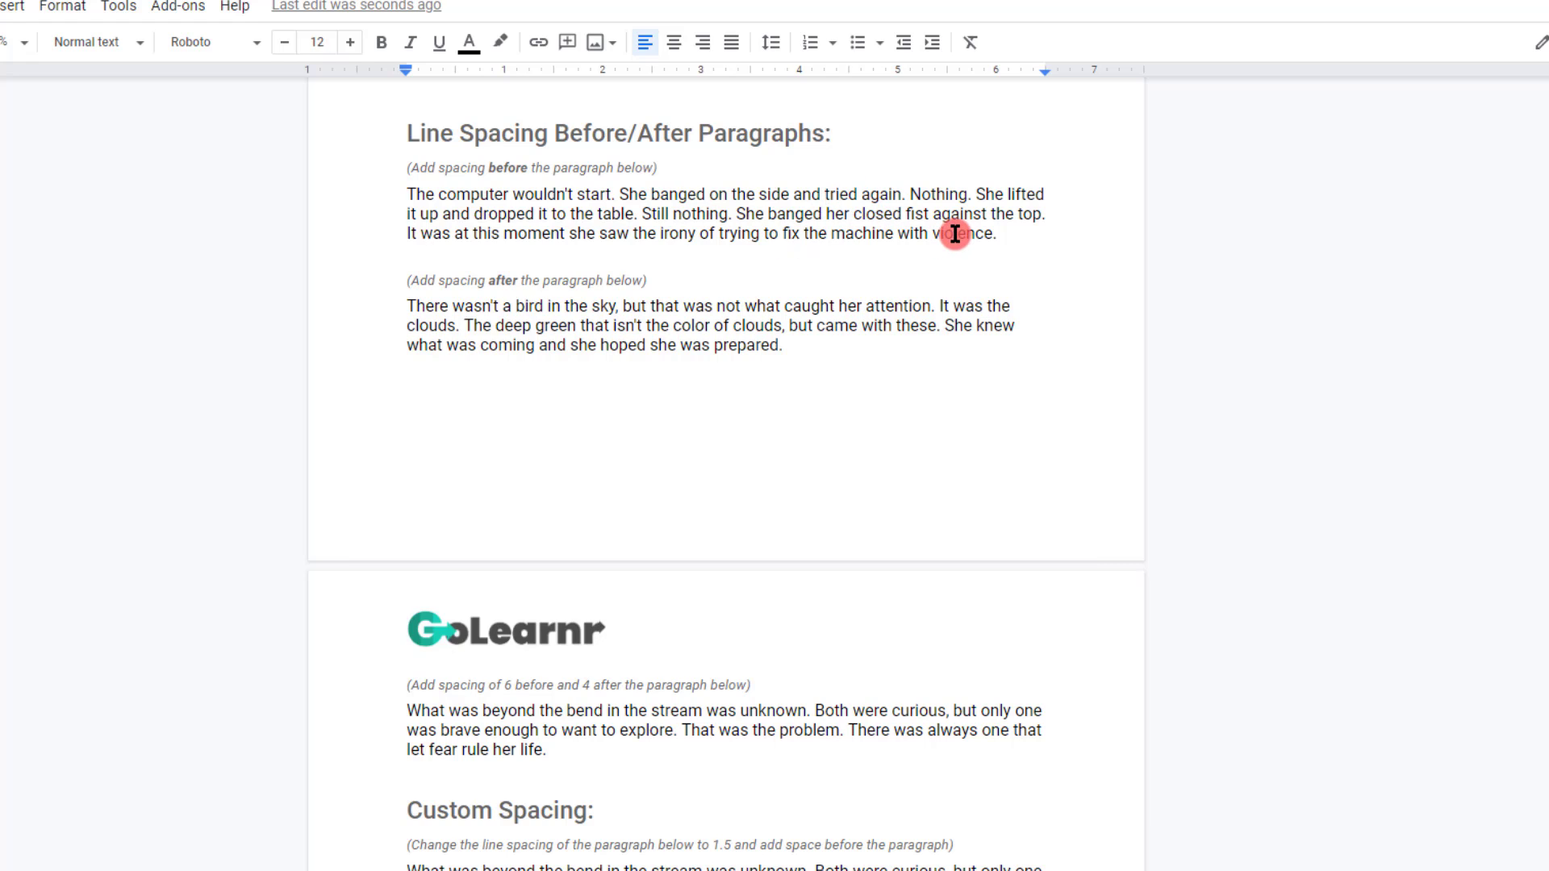
pyautogui.moveTo(1008, 237); pyautogui.dragTo(407, 195)
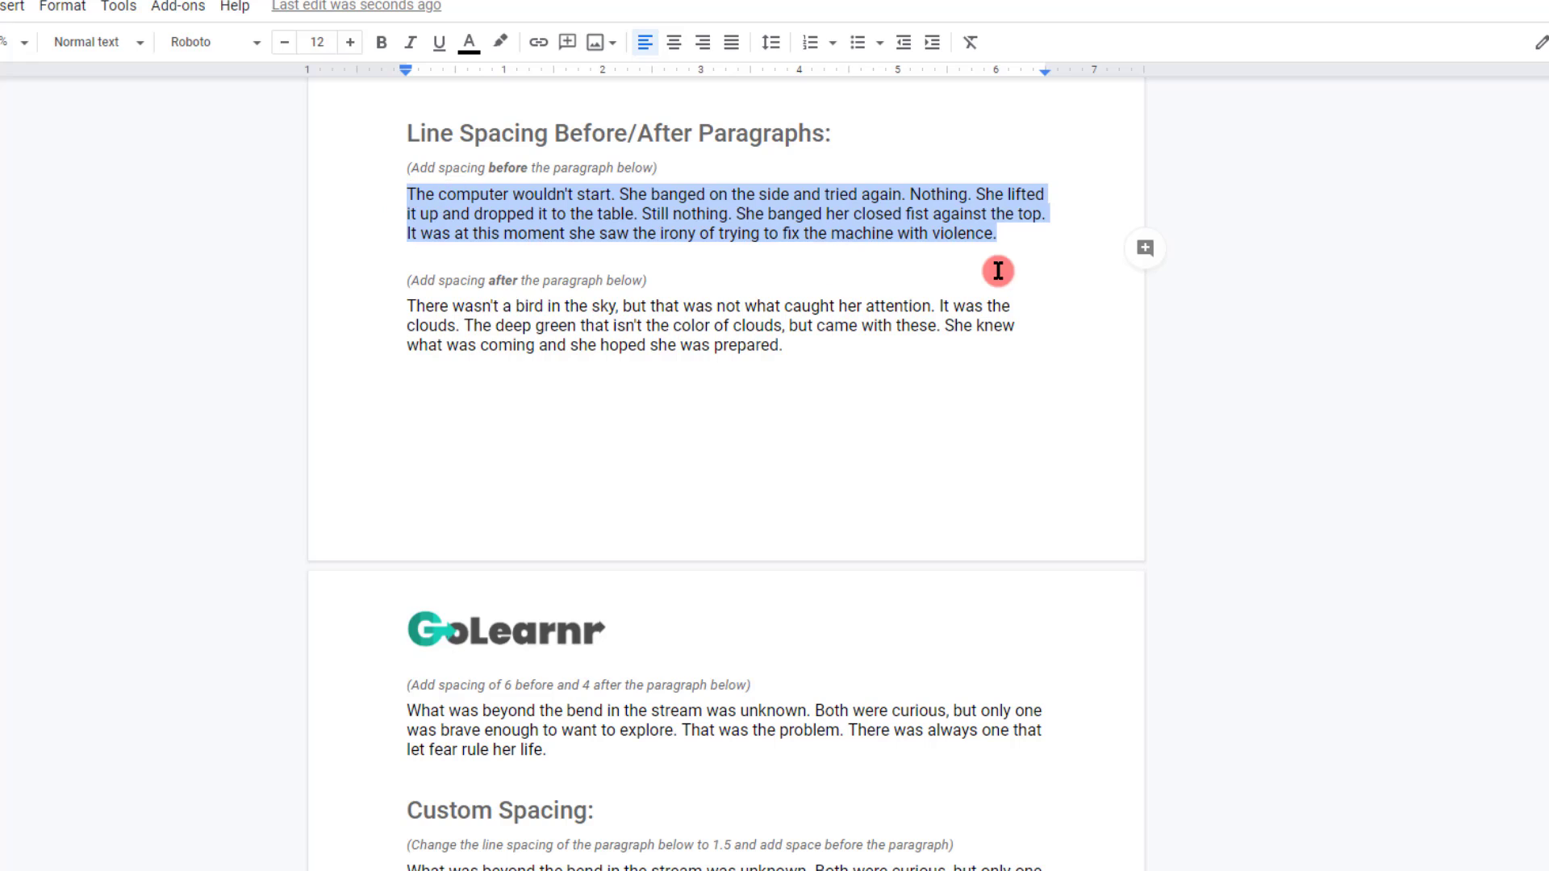
pyautogui.click(773, 43)
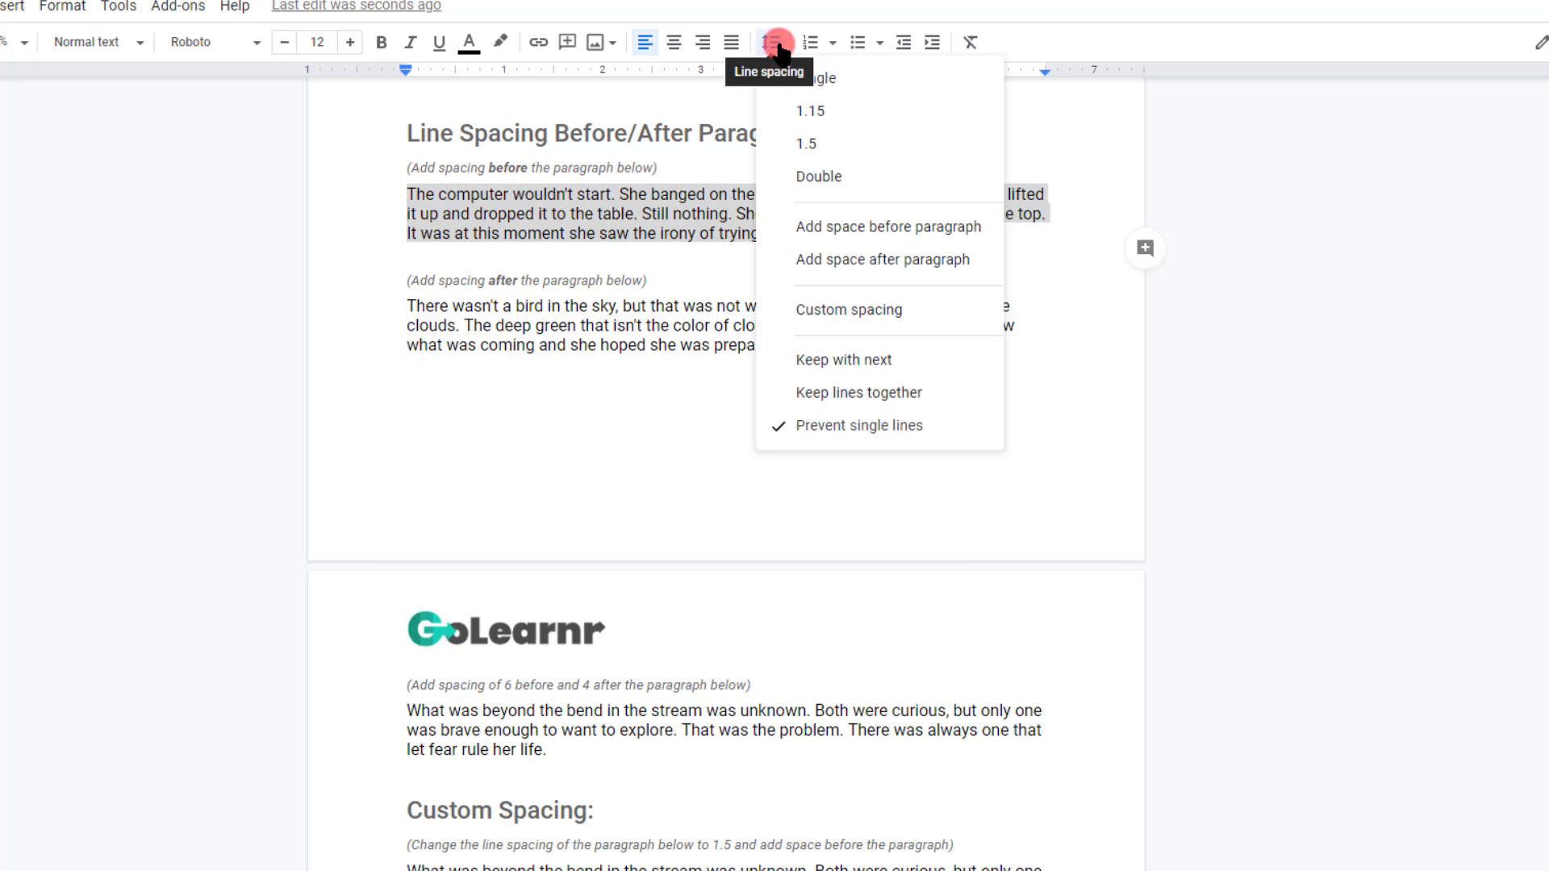
pyautogui.click(934, 229)
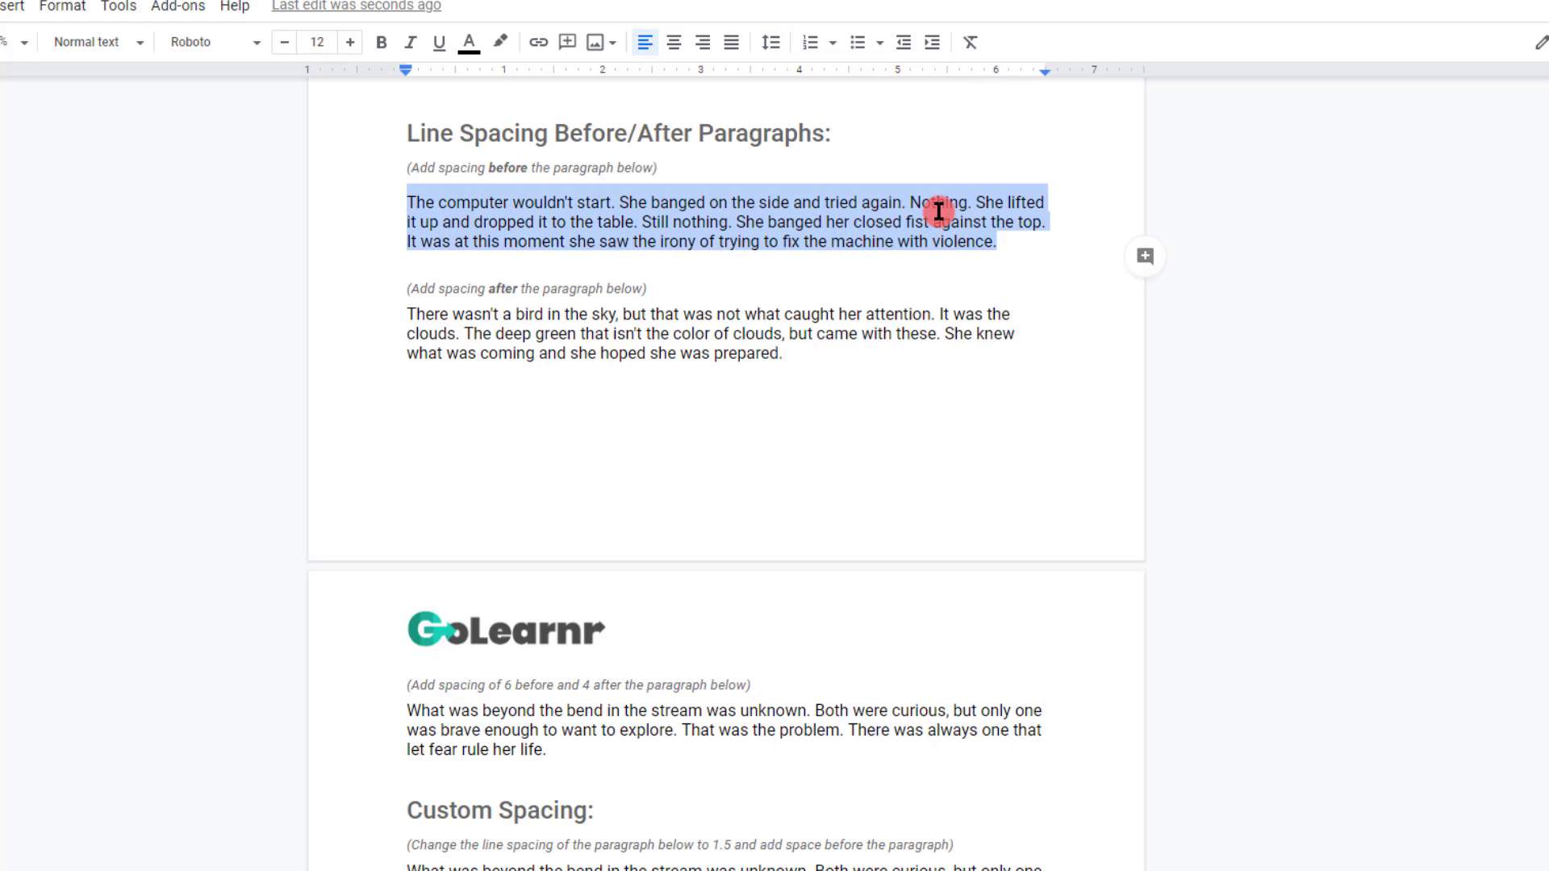
pyautogui.click(1011, 245)
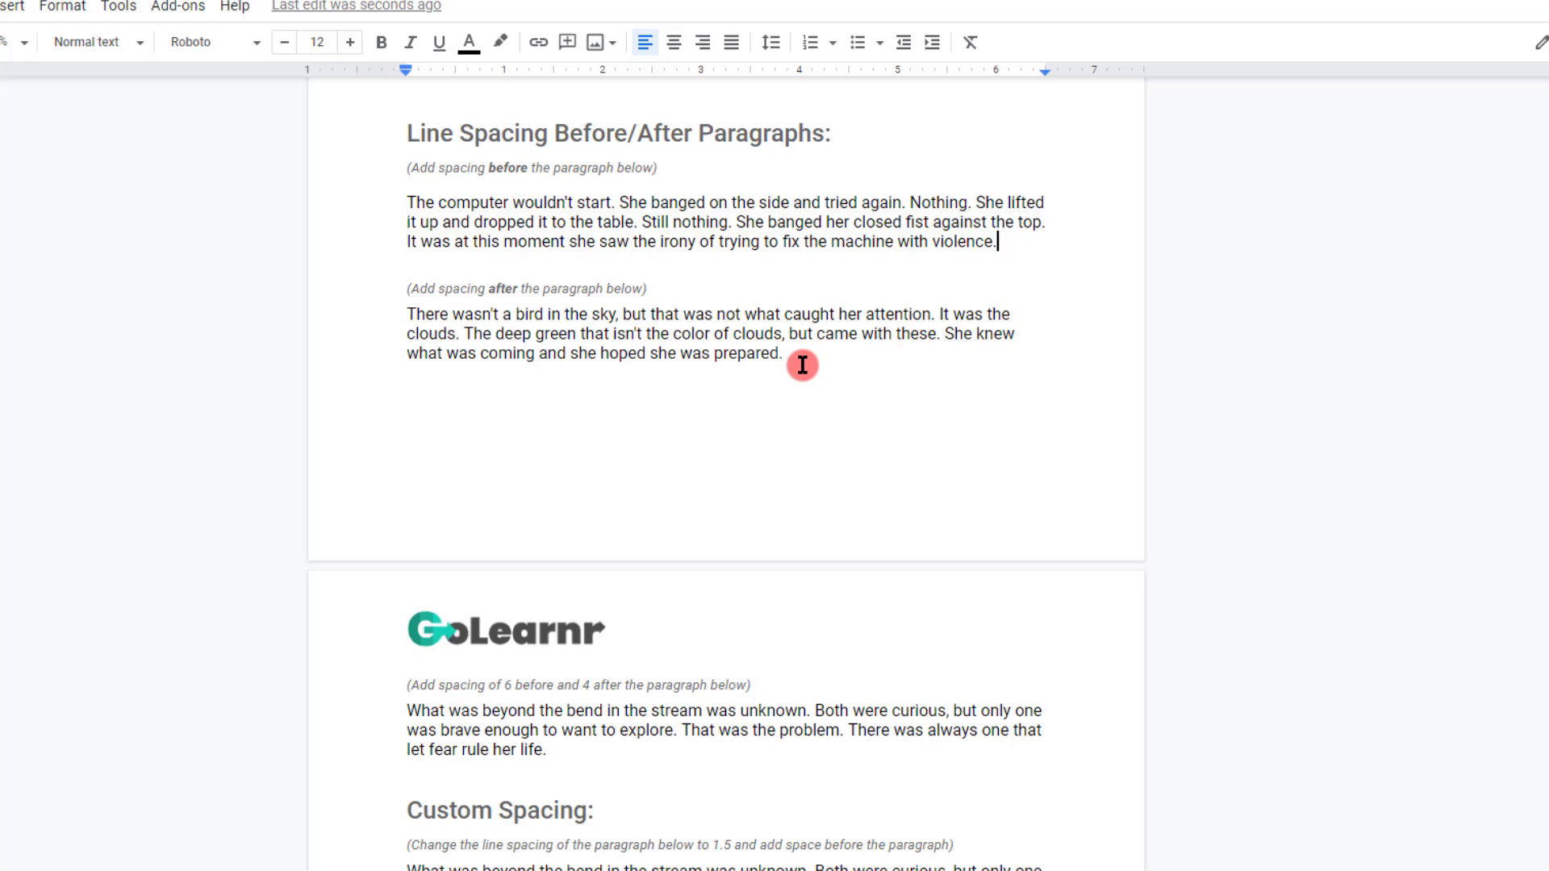
# Add space after the paragraph starting "There wasn't a bird in the sky".
pyautogui.moveTo(793, 362); pyautogui.dragTo(401, 322)
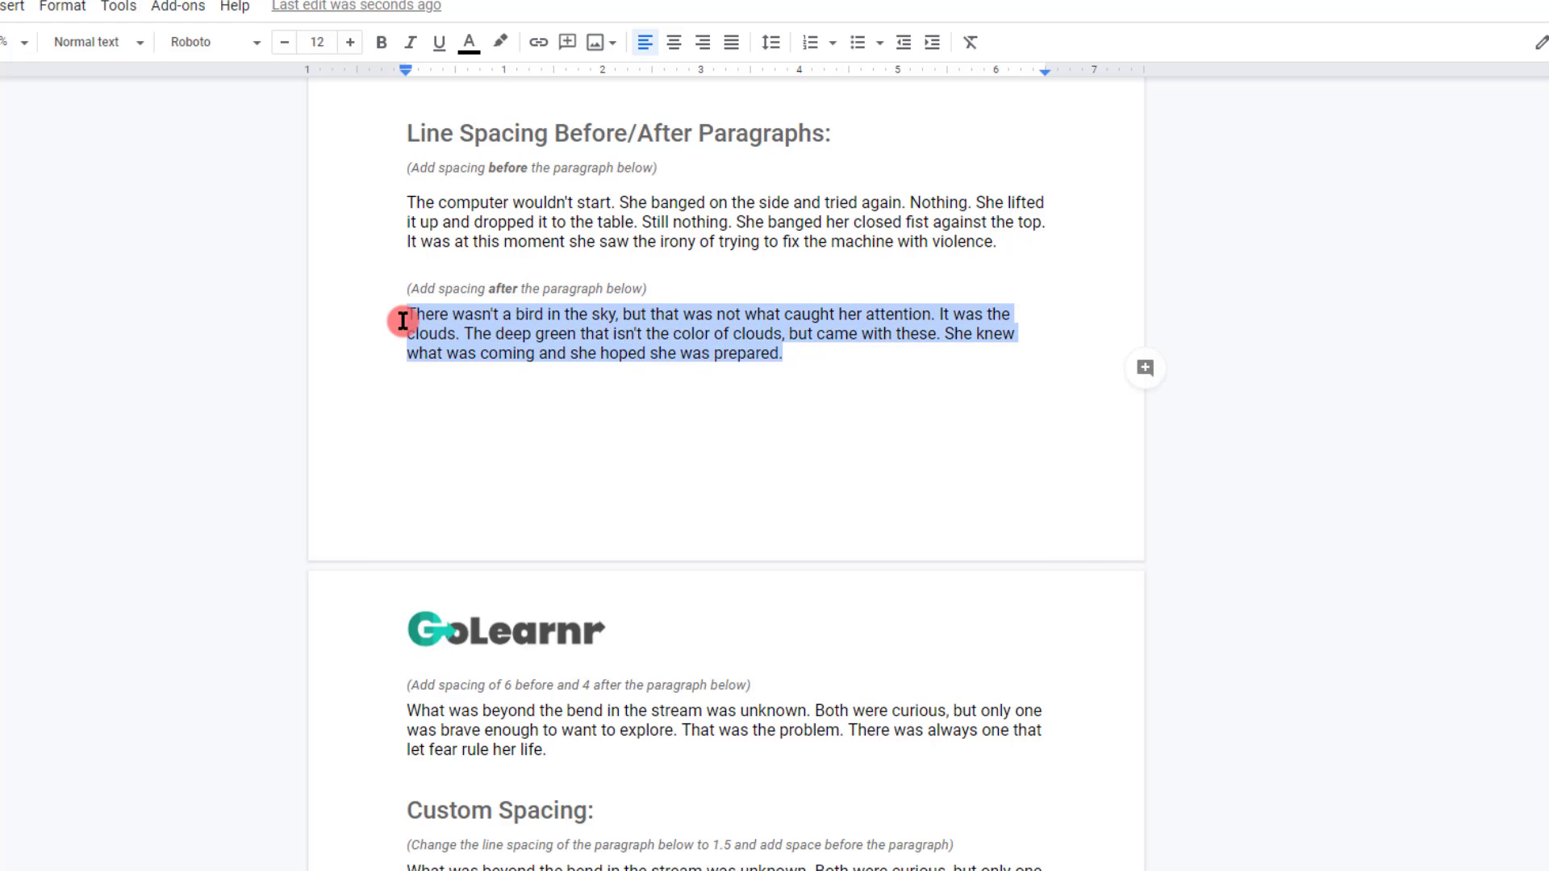
pyautogui.click(771, 43)
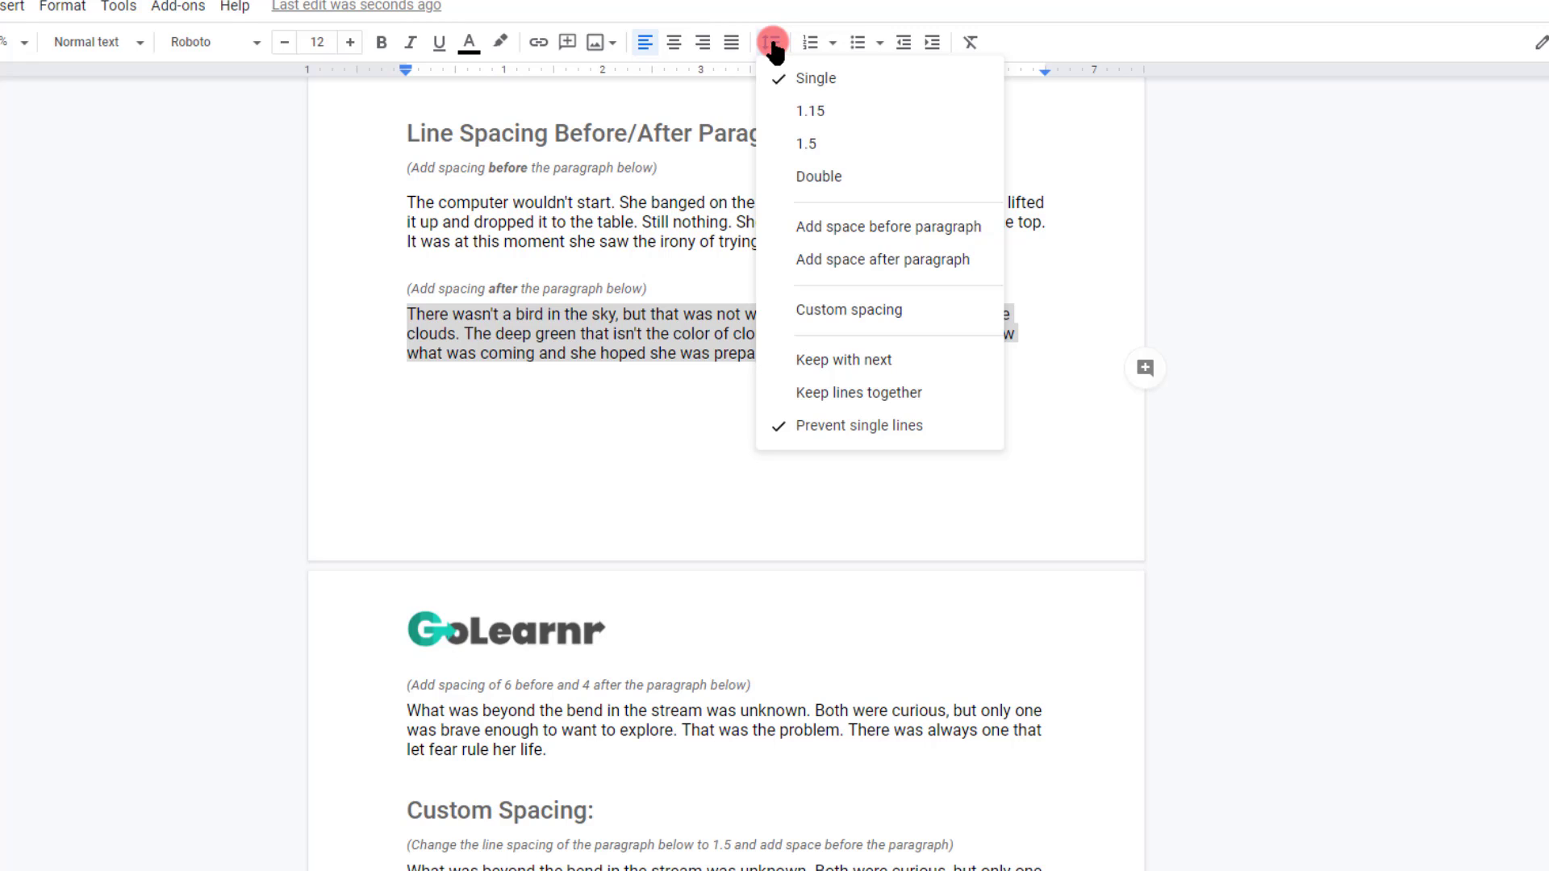
pyautogui.click(867, 260)
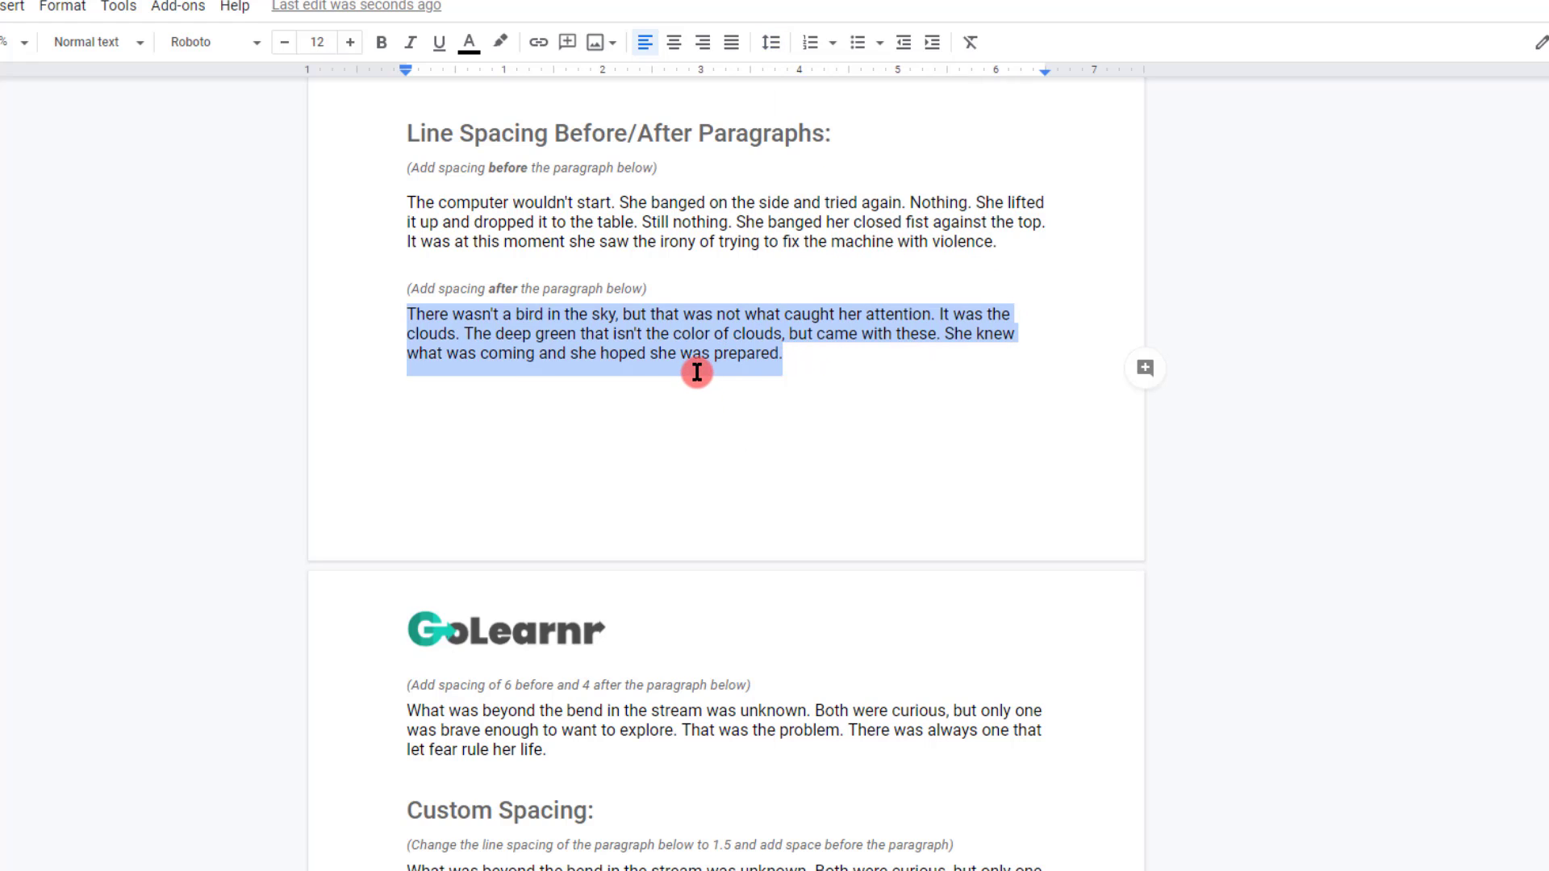
pyautogui.click(797, 351)
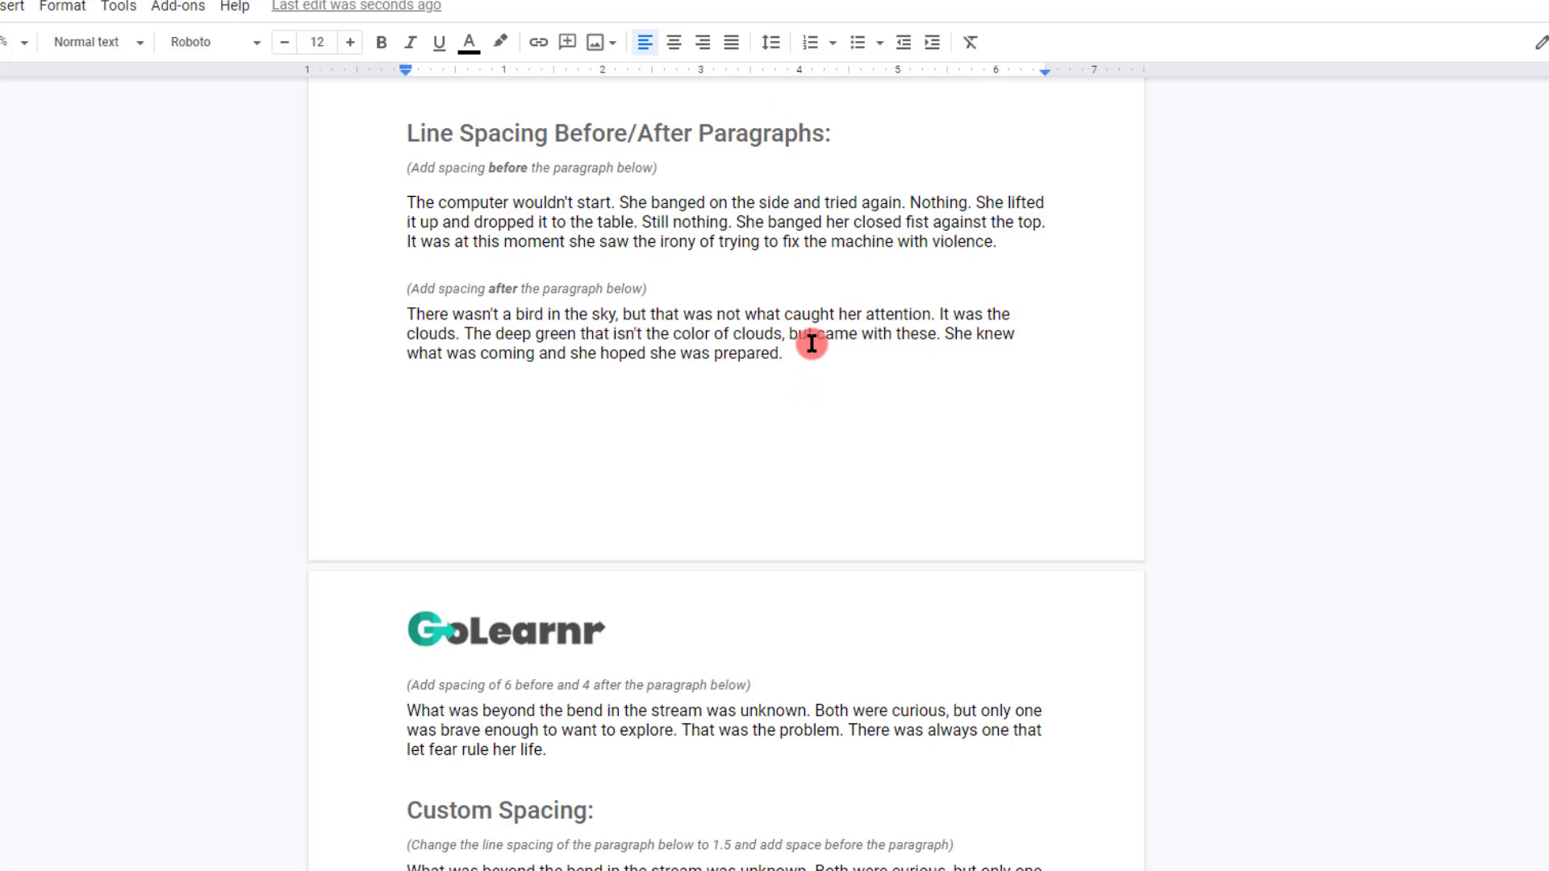
# Apply custom paragraph spacing of 6 pts before and 4 pts after to the "What was beyond the bend" paragraph above the Custom Spacing heading.
pyautogui.scroll(-5, 807, 343)
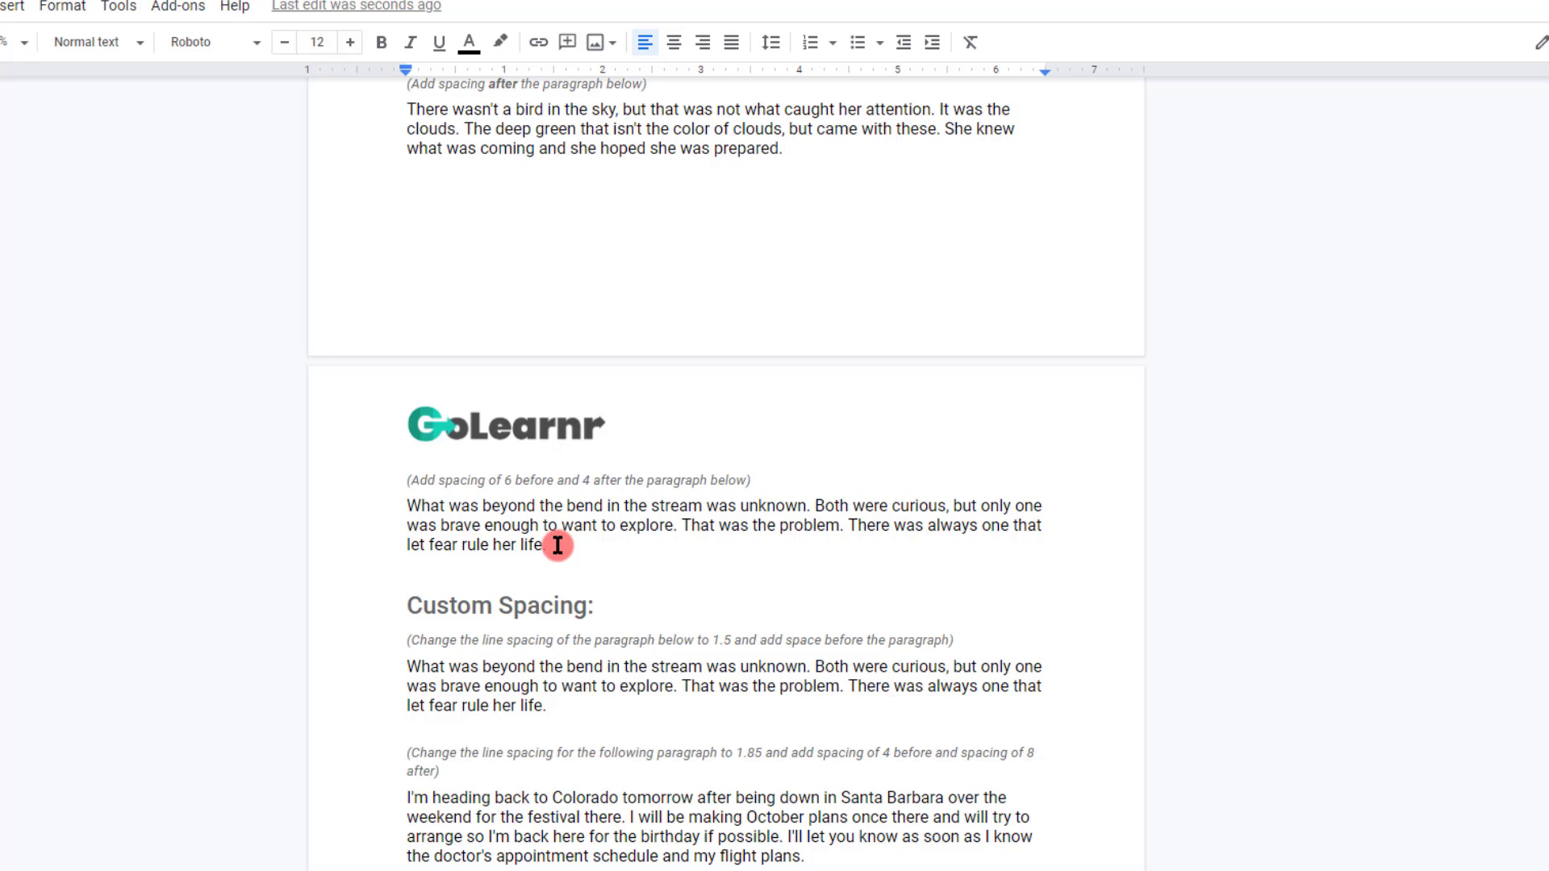
pyautogui.moveTo(547, 546); pyautogui.dragTo(408, 511)
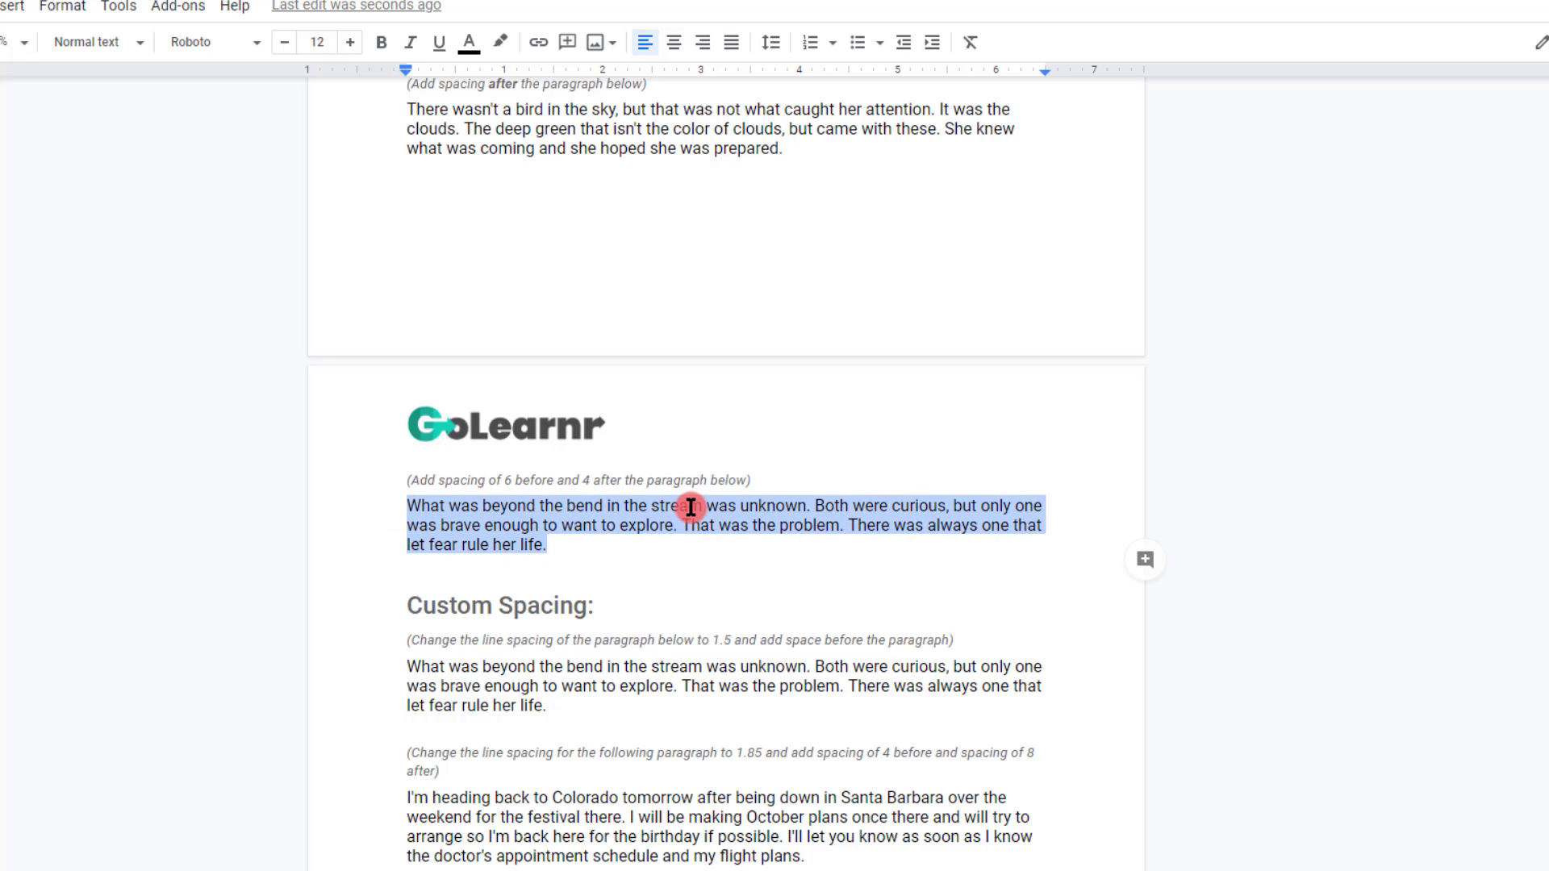
pyautogui.click(773, 43)
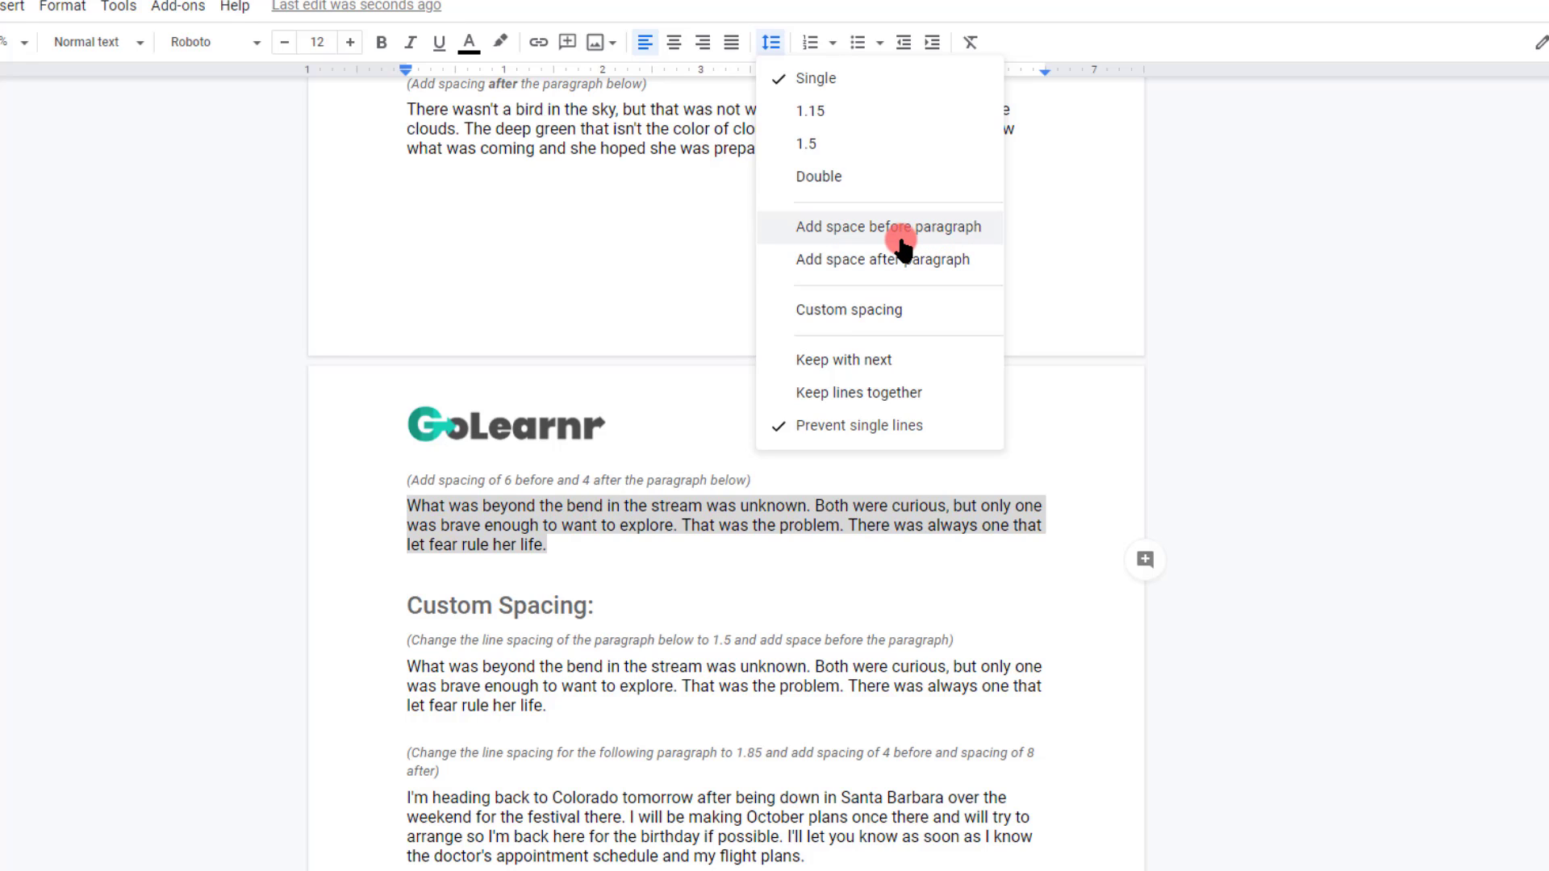
pyautogui.click(928, 321)
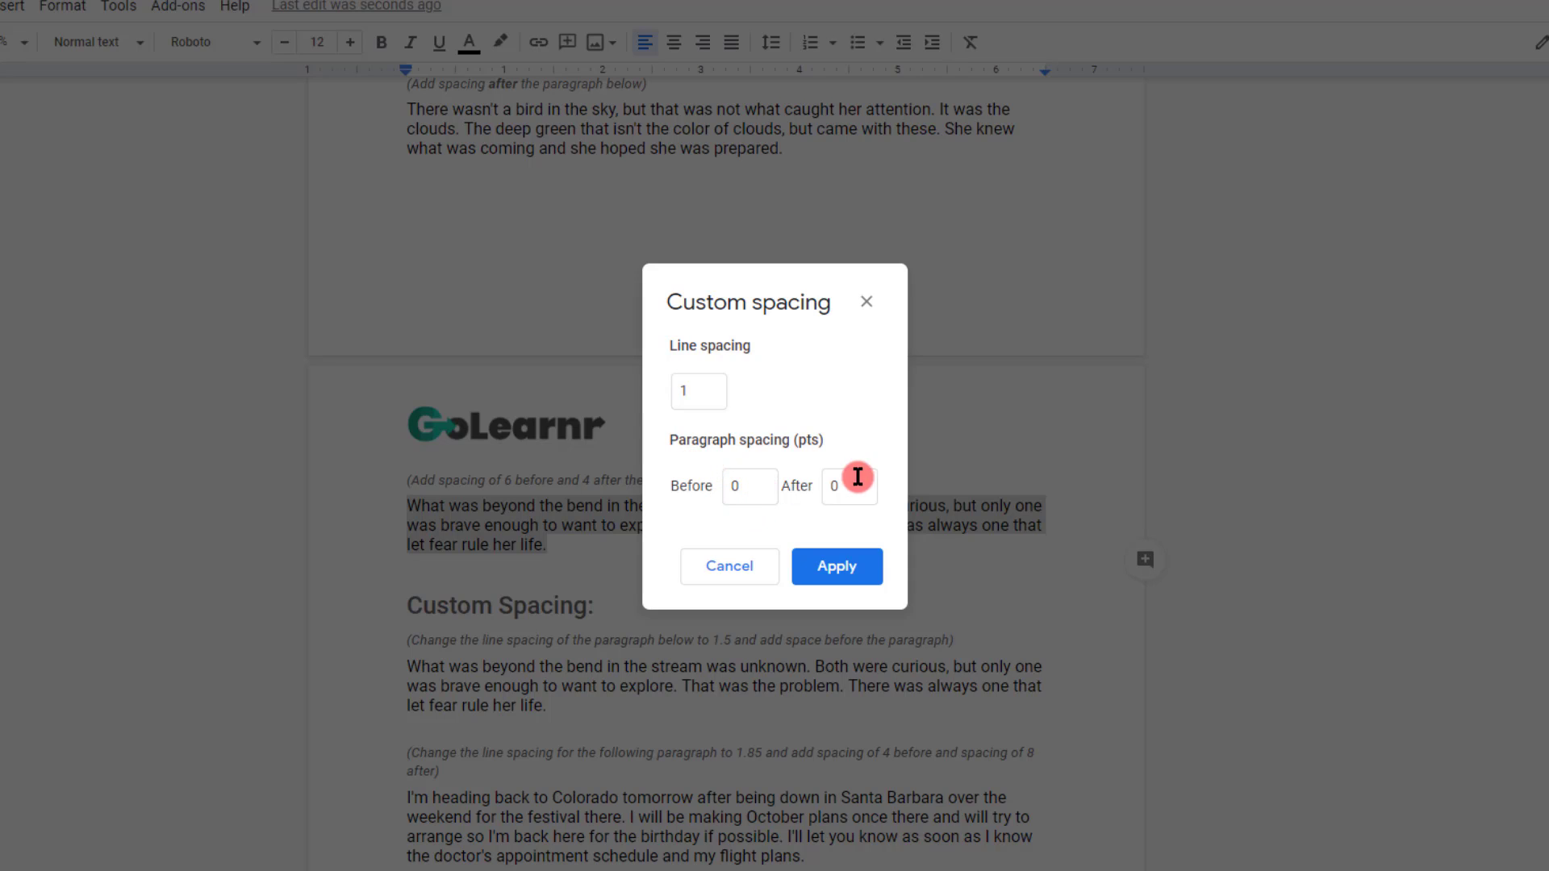
pyautogui.click(765, 488)
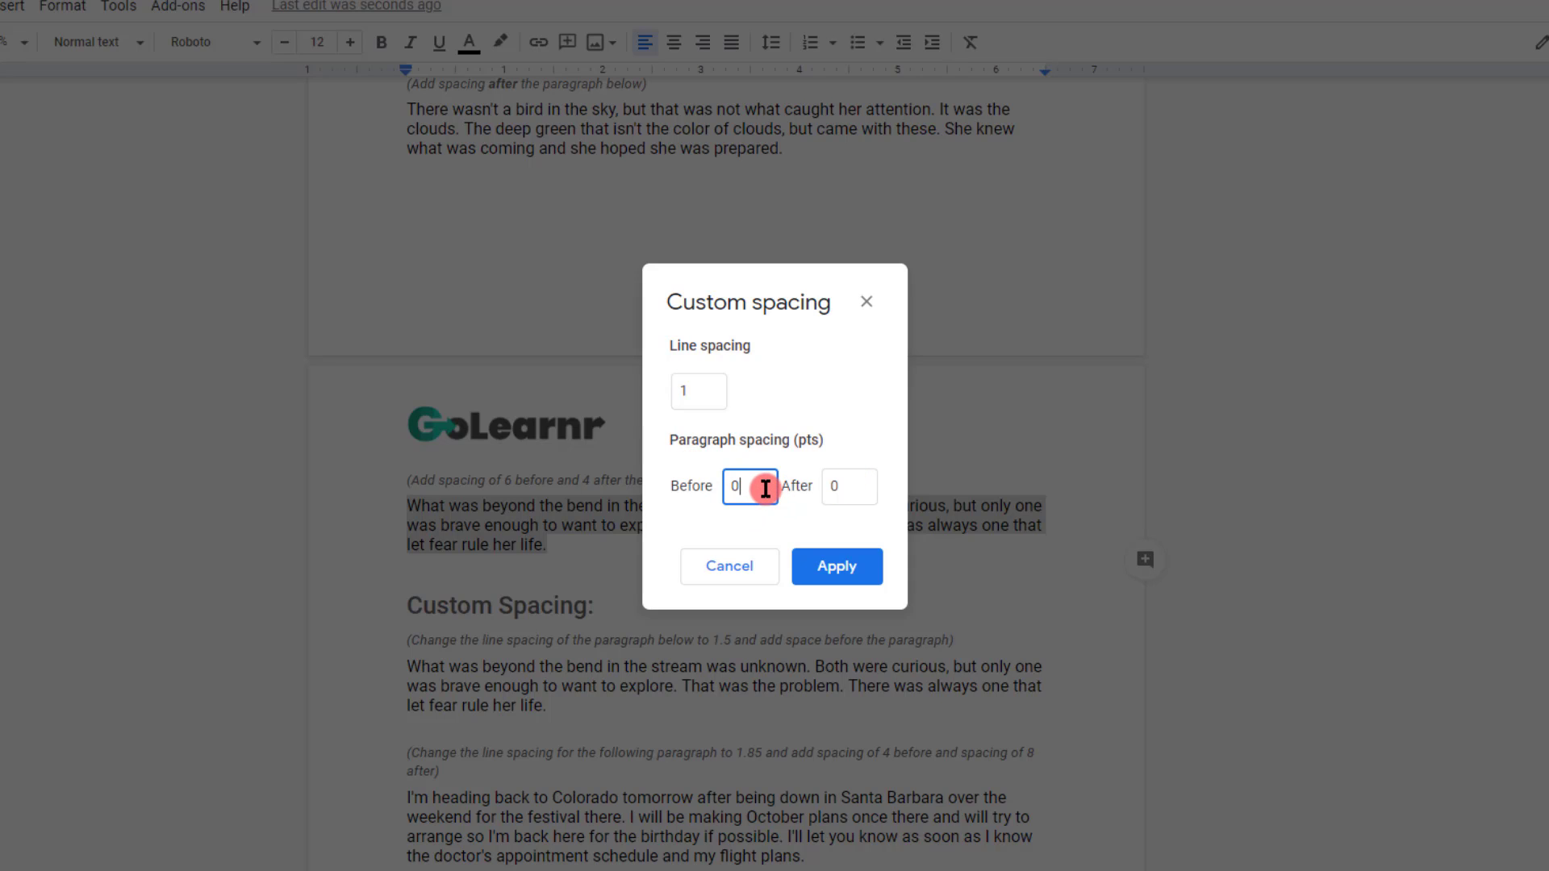
pyautogui.write('6')
pyautogui.click(860, 487)
pyautogui.click(842, 565)
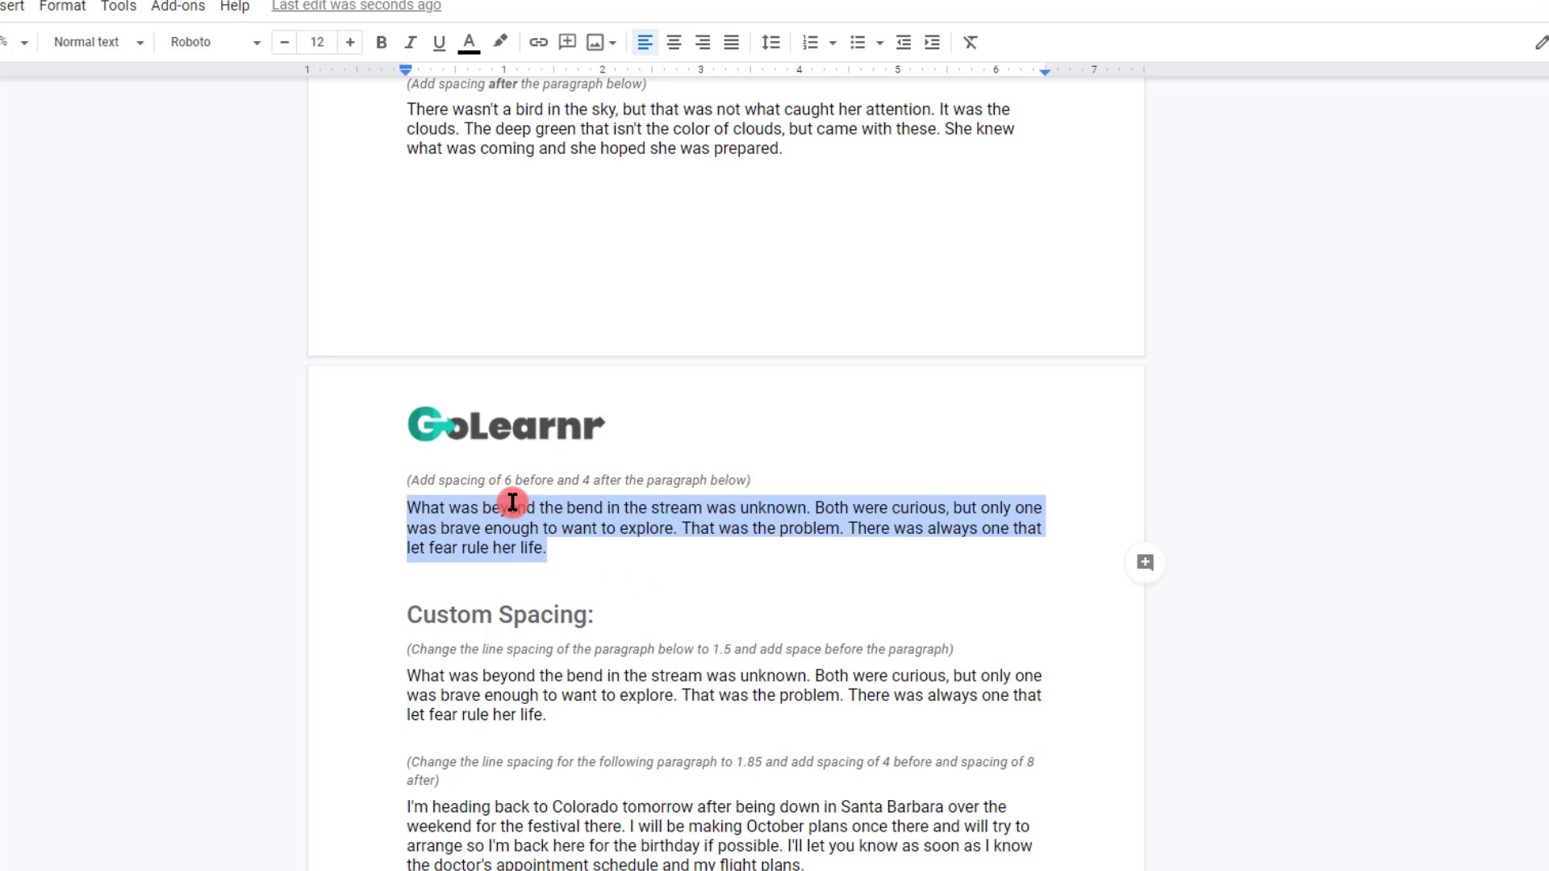
pyautogui.click(573, 553)
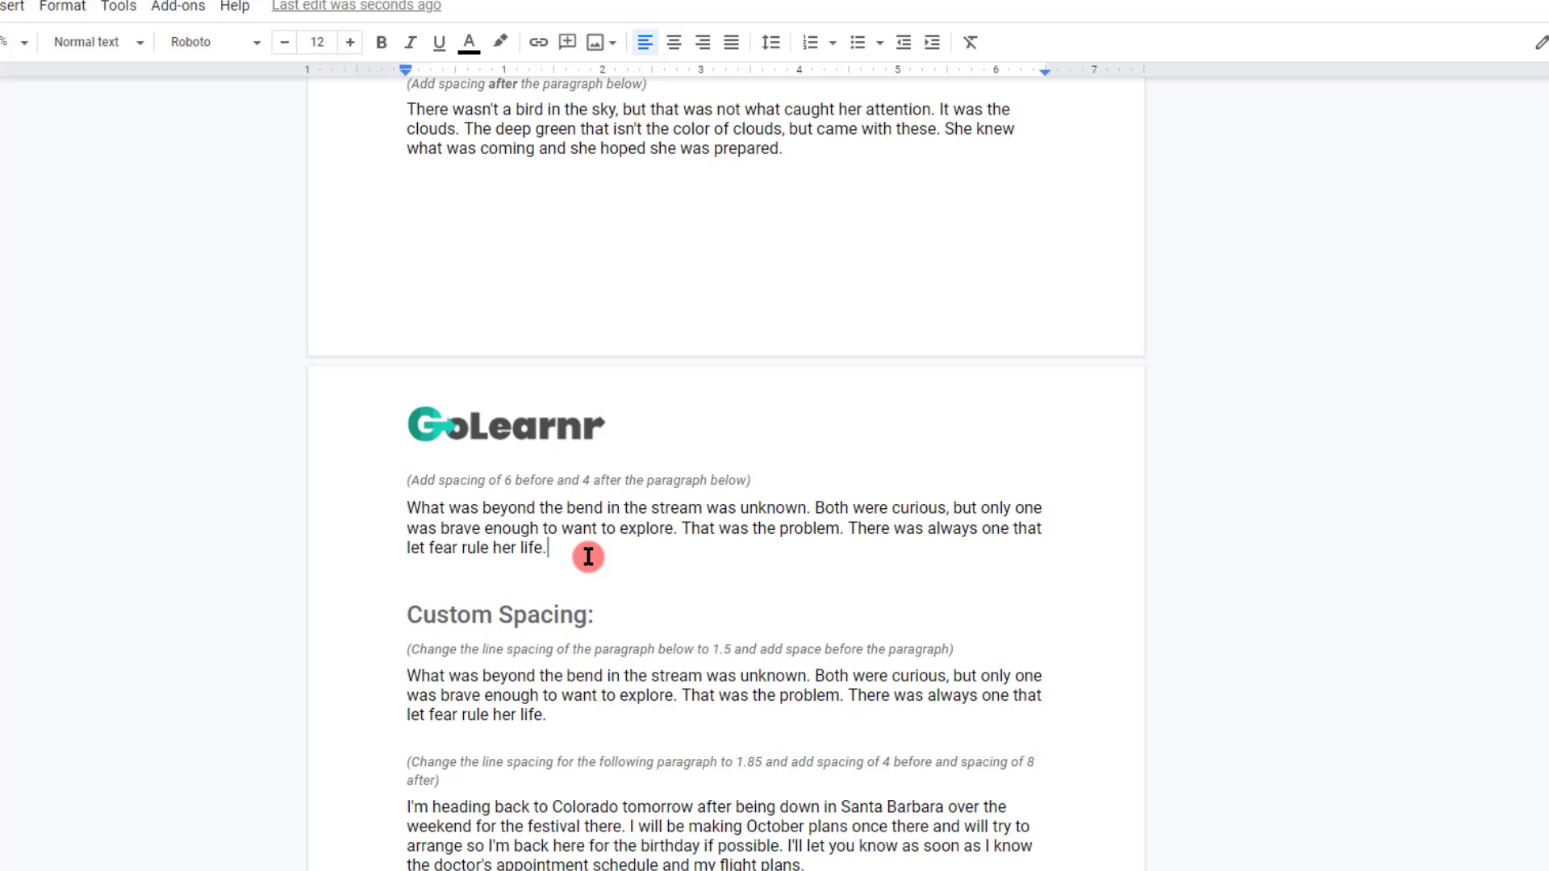
# Set the "What was beyond the bend" paragraph under Custom Spacing to 1.5 line spacing and add space before it.
pyautogui.scroll(-3, 588, 556)
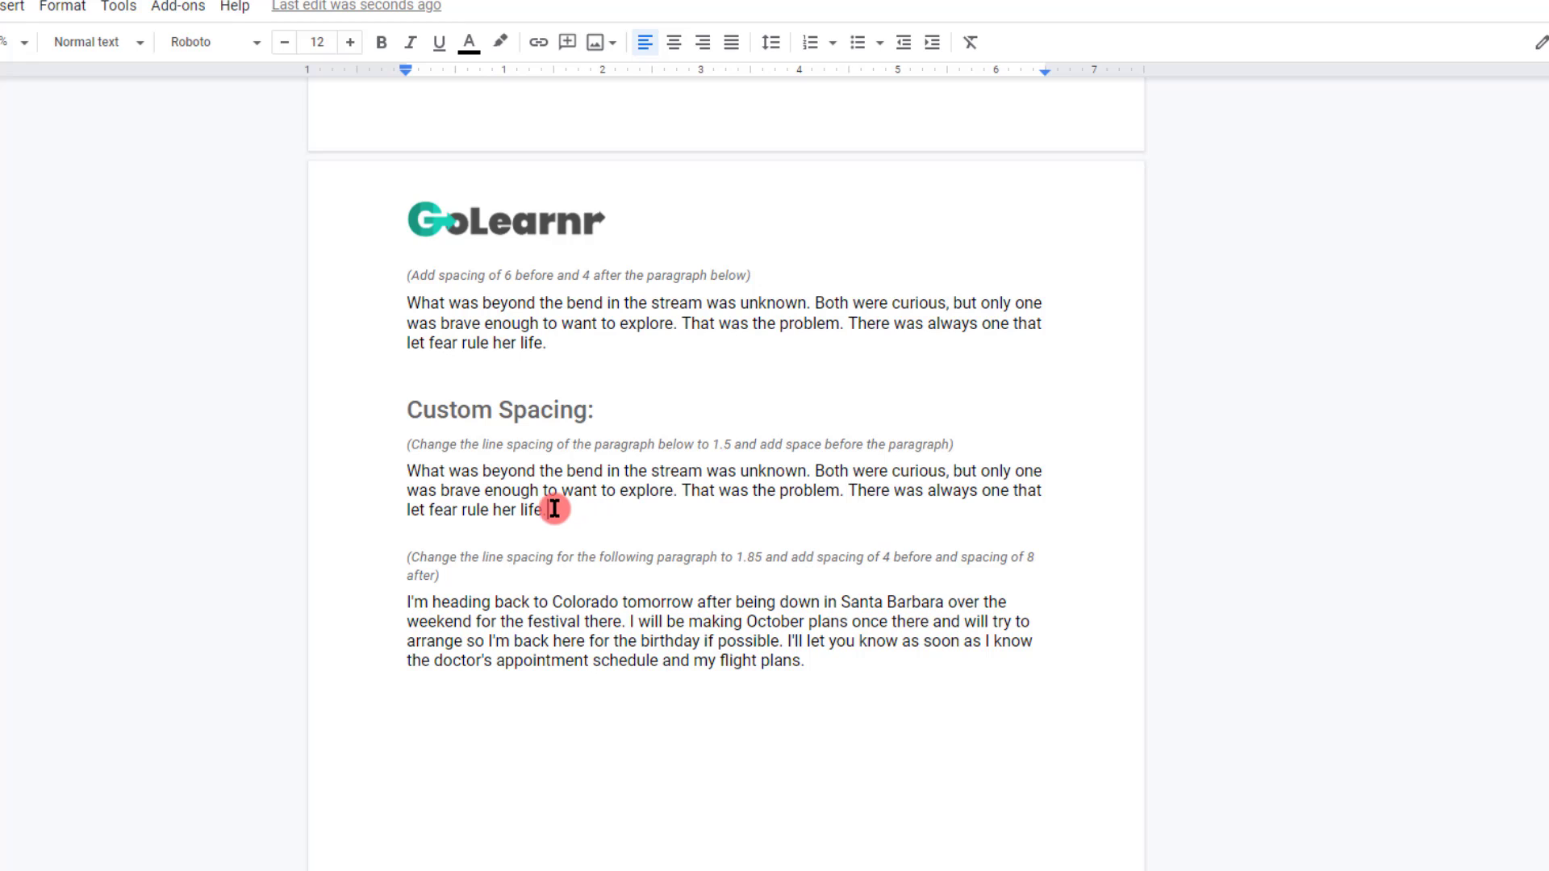
pyautogui.moveTo(548, 509); pyautogui.dragTo(398, 476)
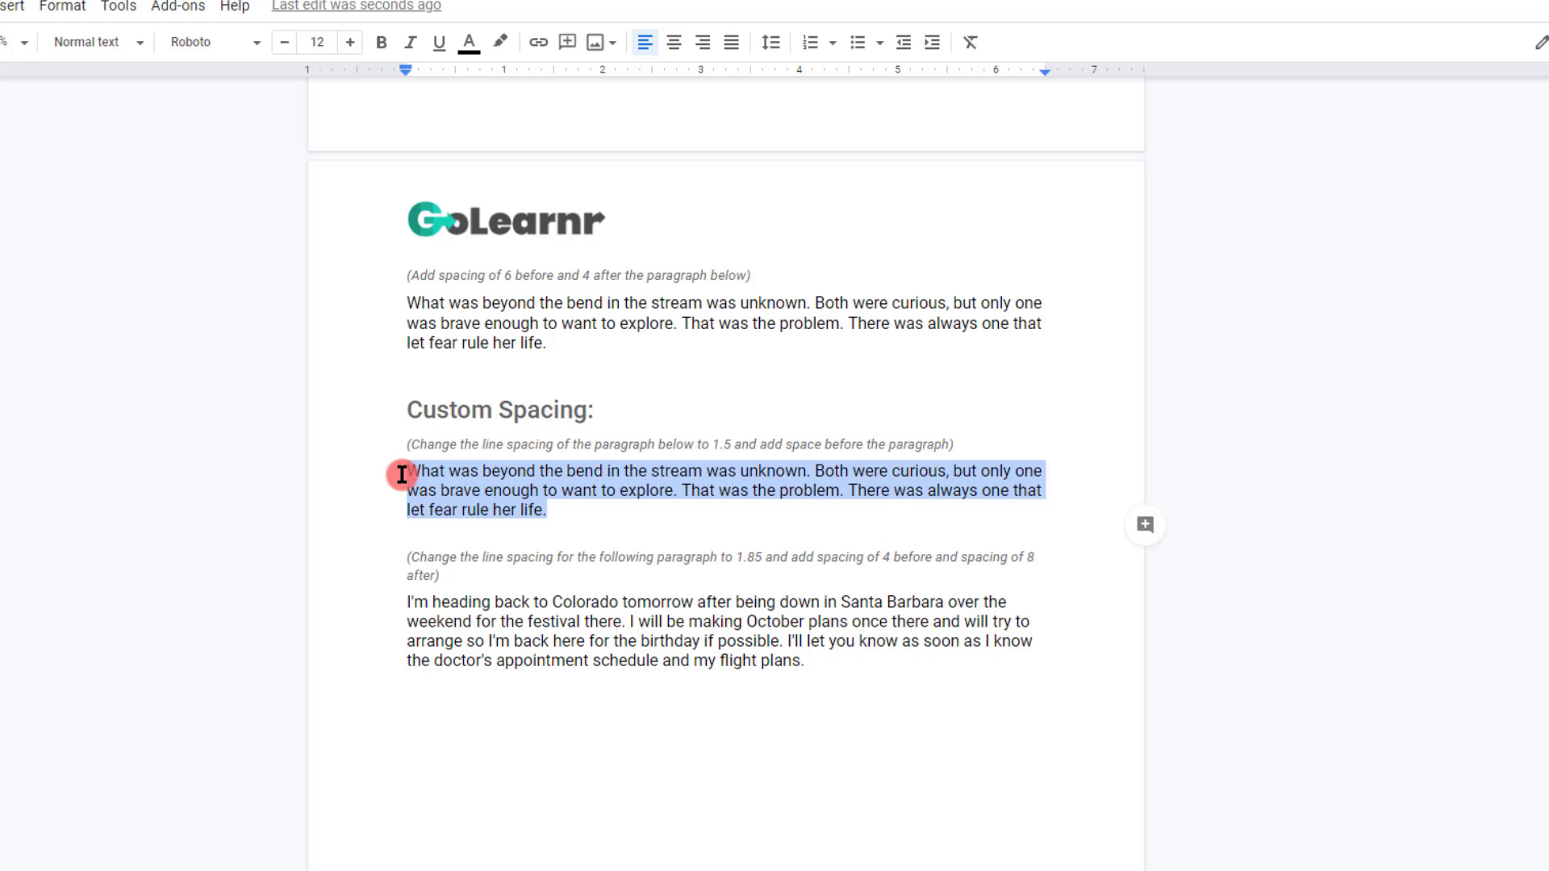
pyautogui.click(773, 44)
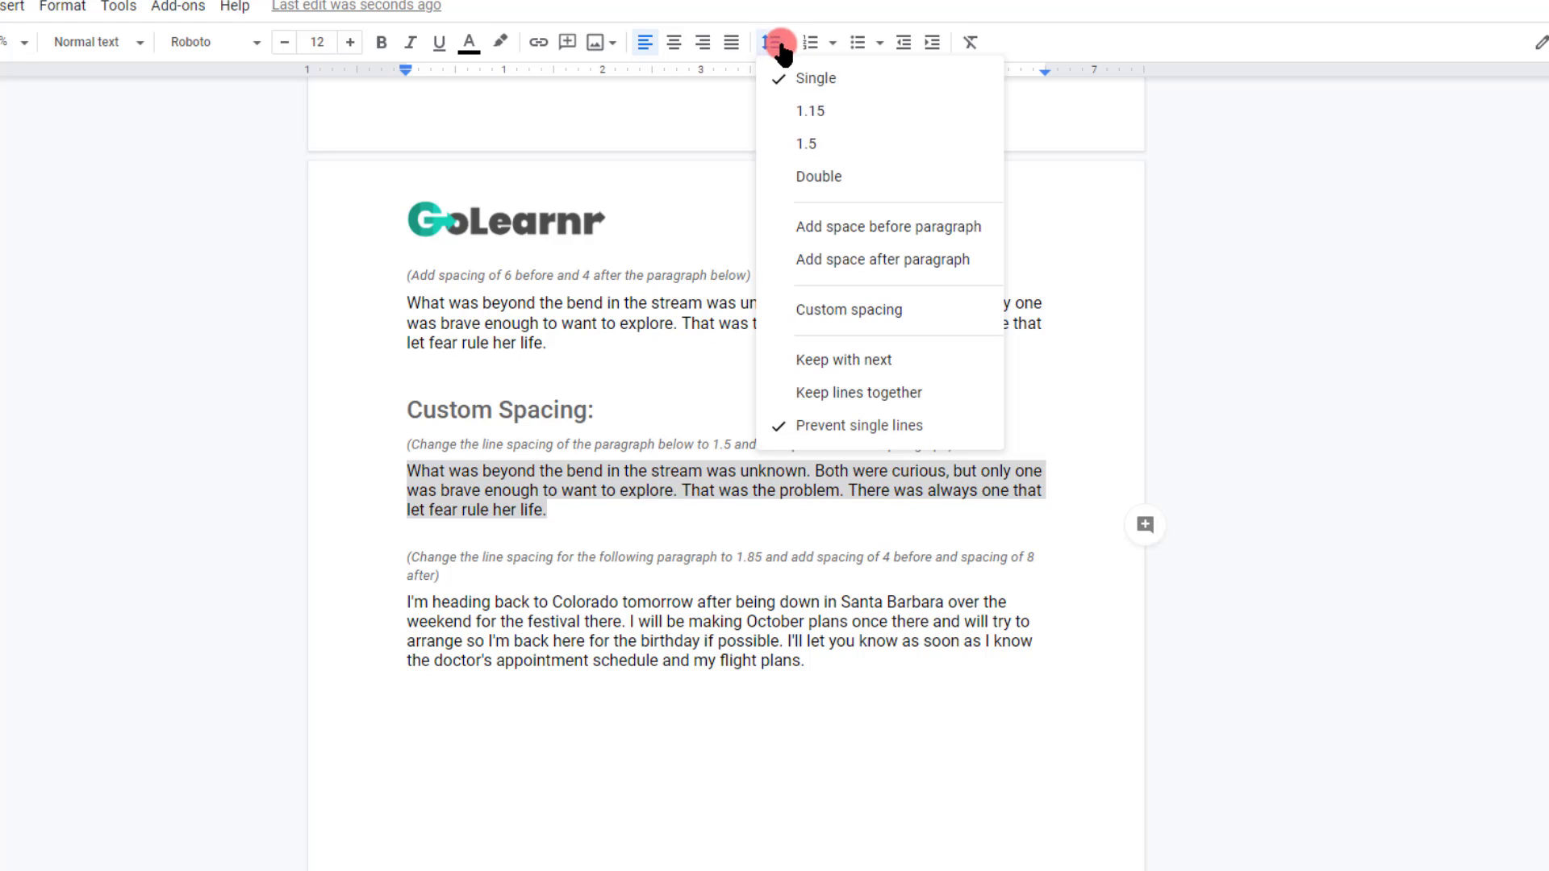
pyautogui.click(838, 145)
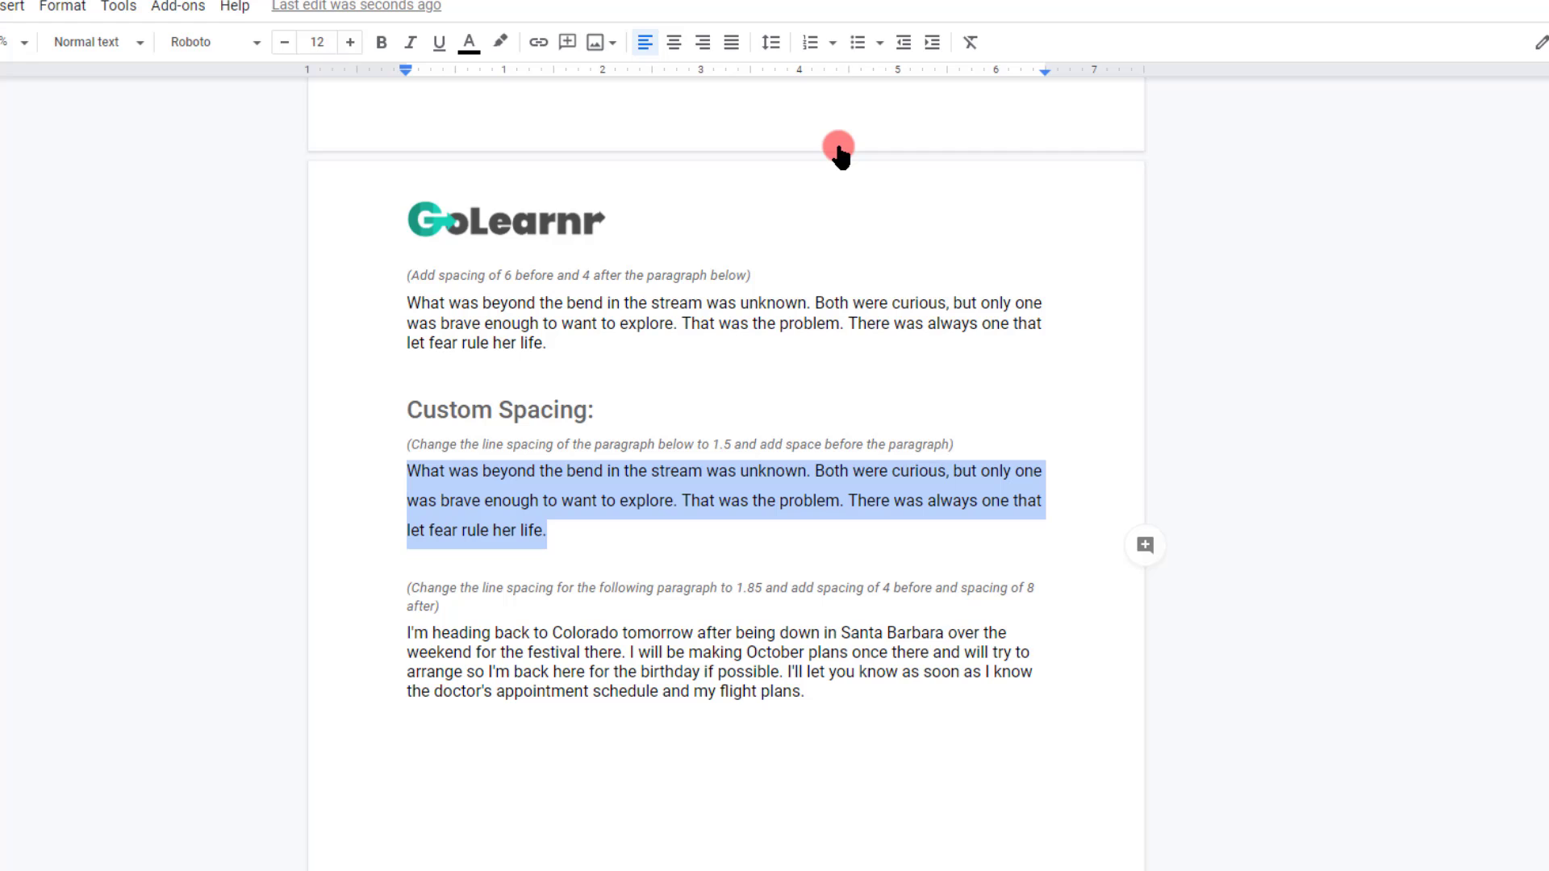
pyautogui.click(773, 43)
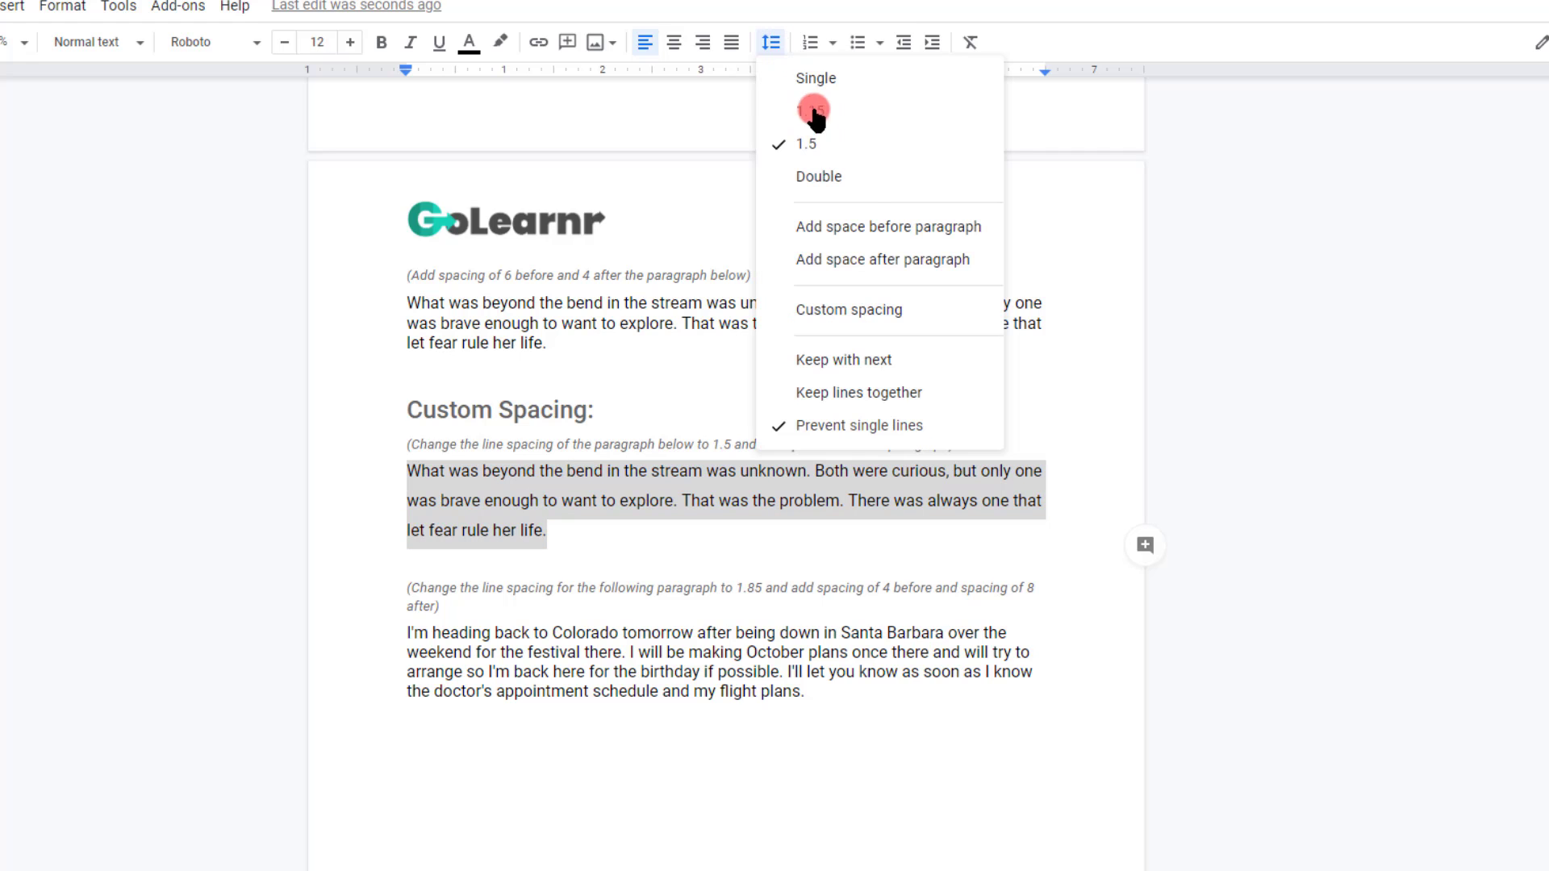
pyautogui.click(865, 228)
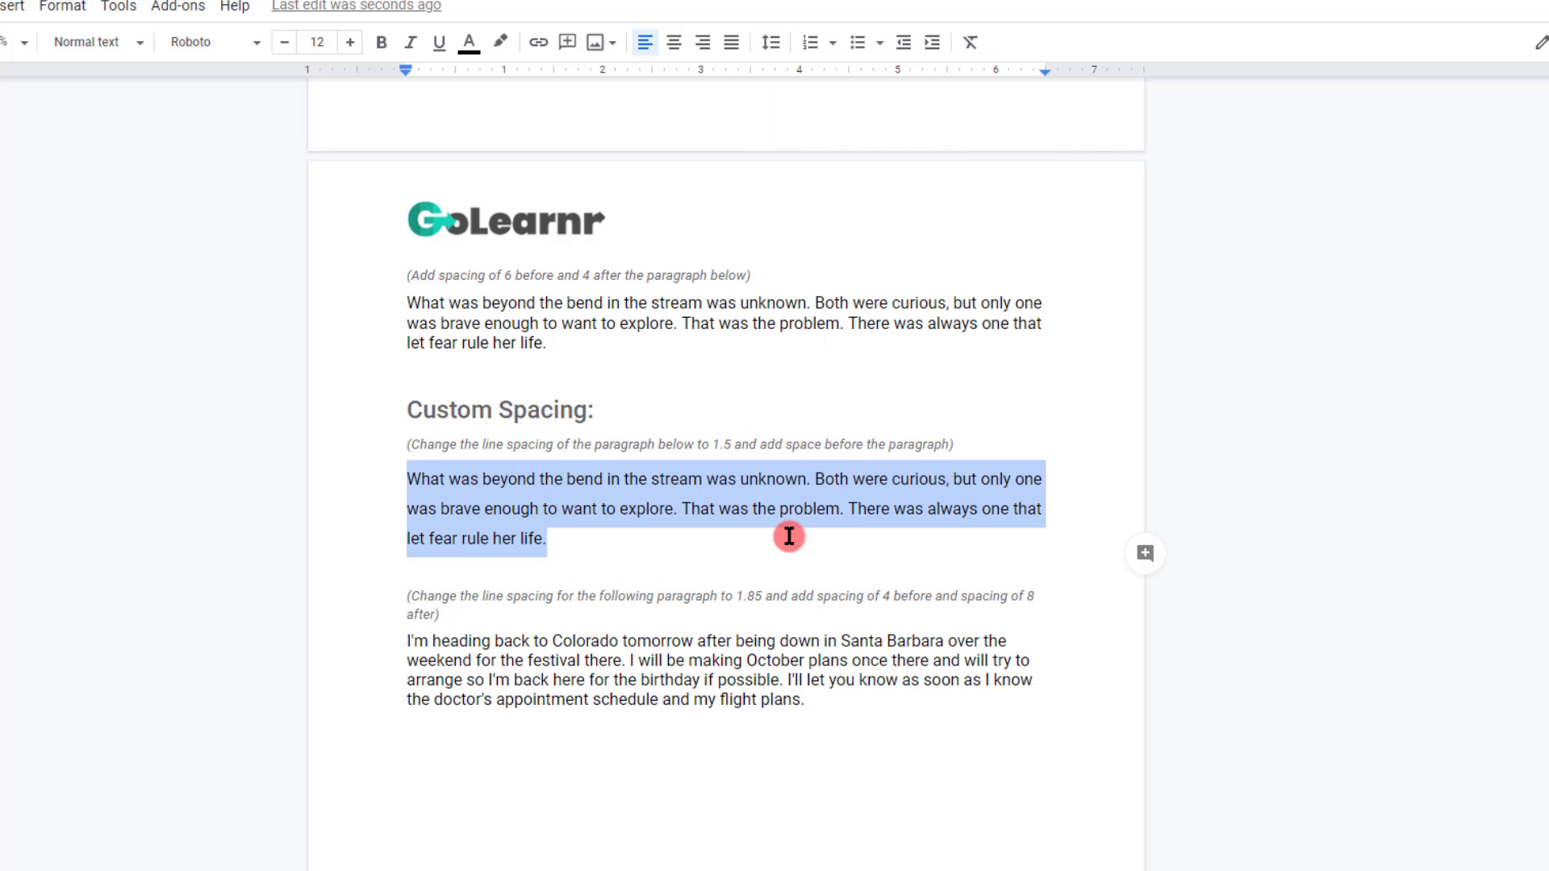
pyautogui.click(658, 546)
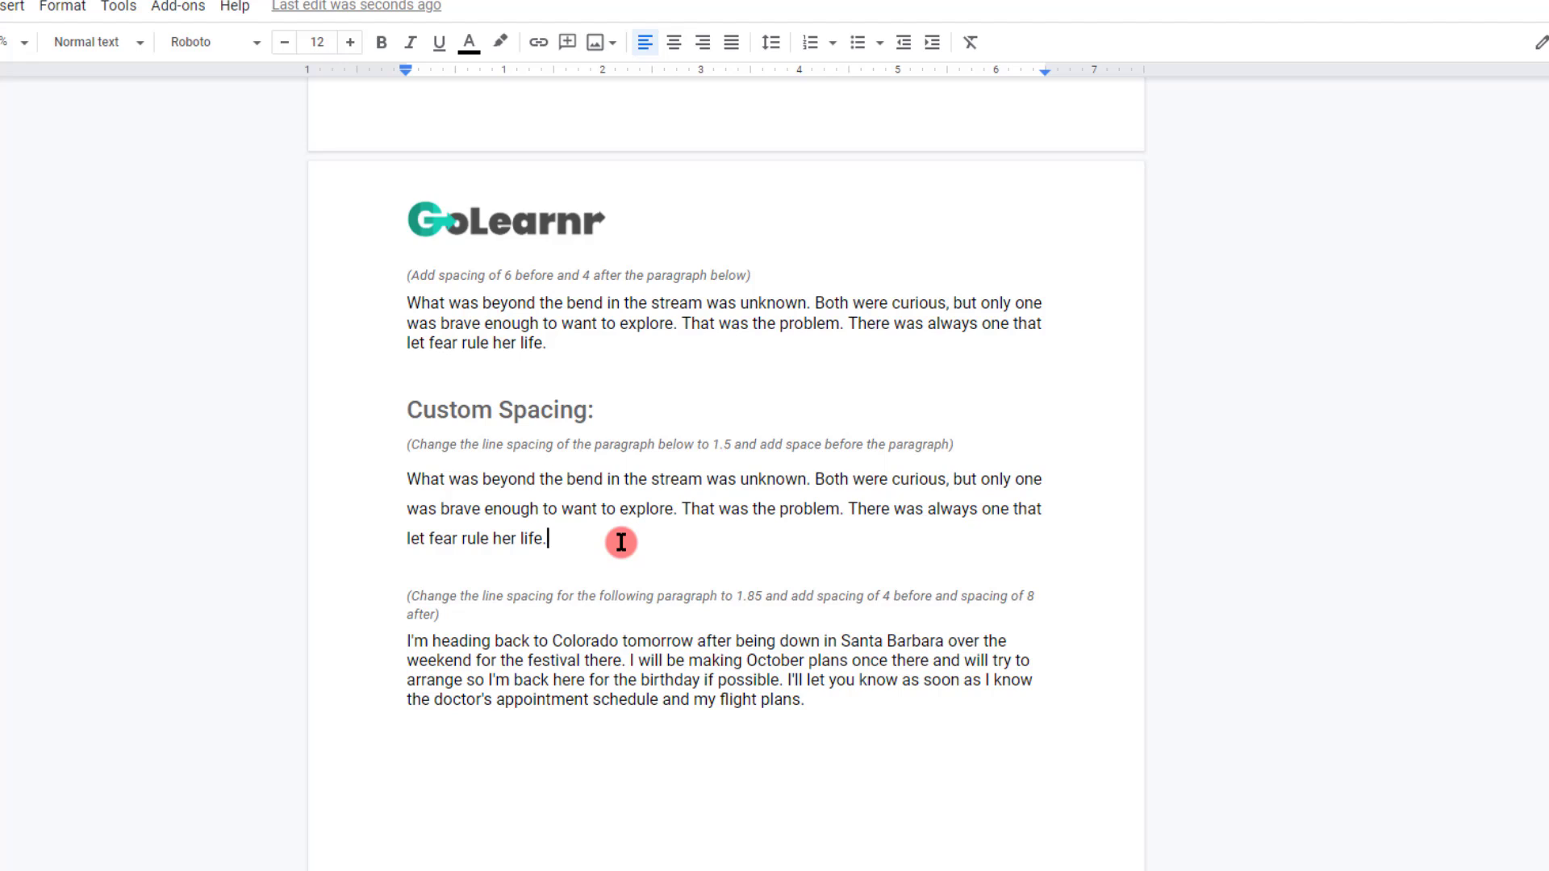
# Apply custom spacing to the "I'm heading back to Colorado" paragraph: line spacing 1.85, 4 pts before and 8 pts after.
pyautogui.scroll(-3, 621, 543)
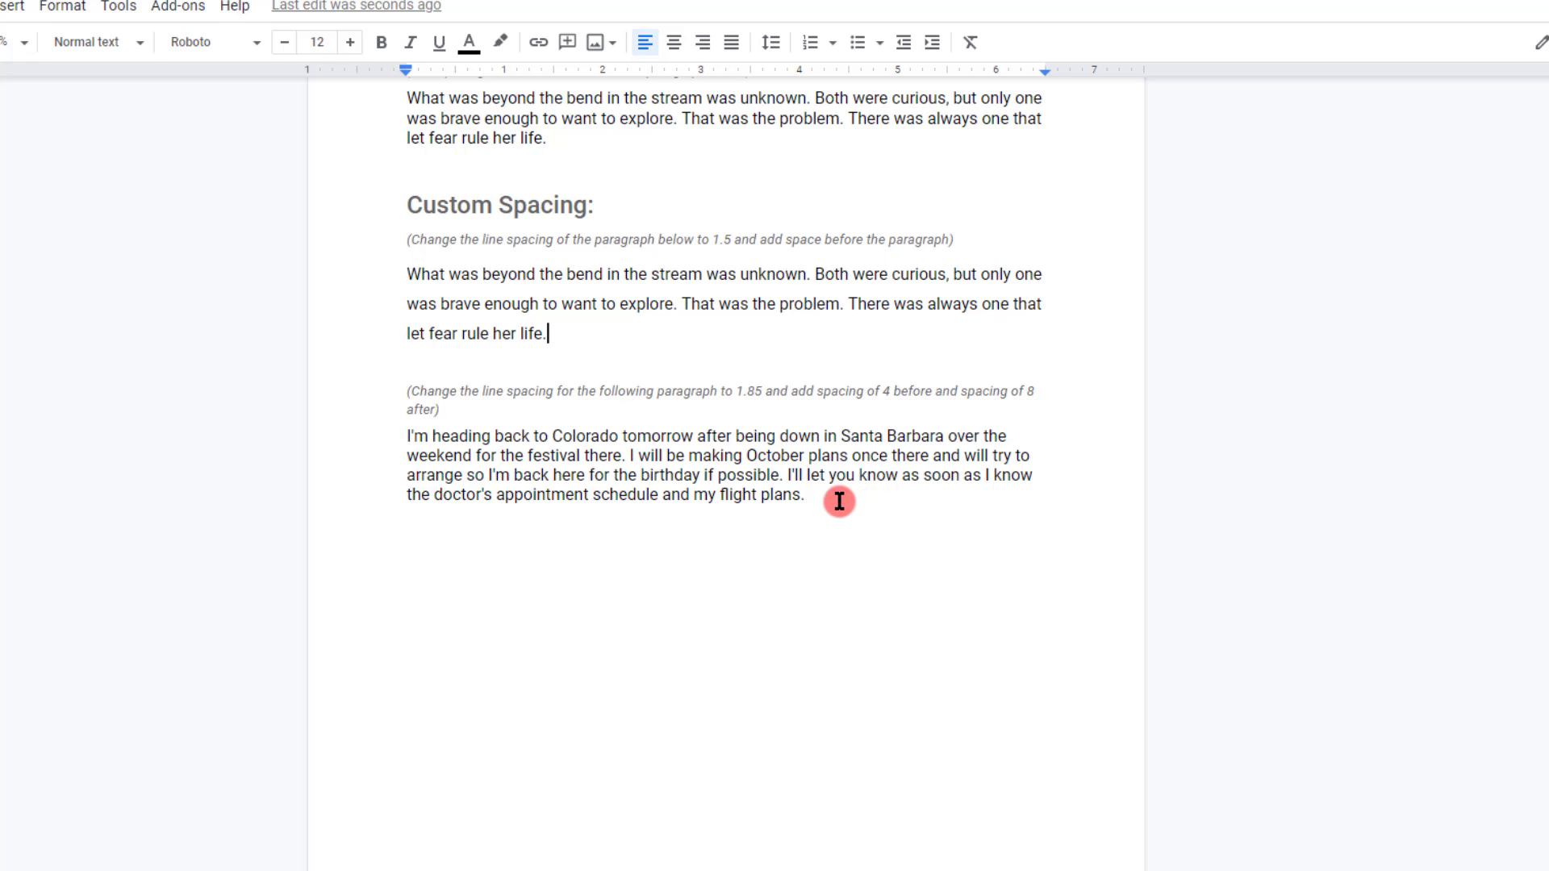
pyautogui.moveTo(839, 501); pyautogui.dragTo(408, 440)
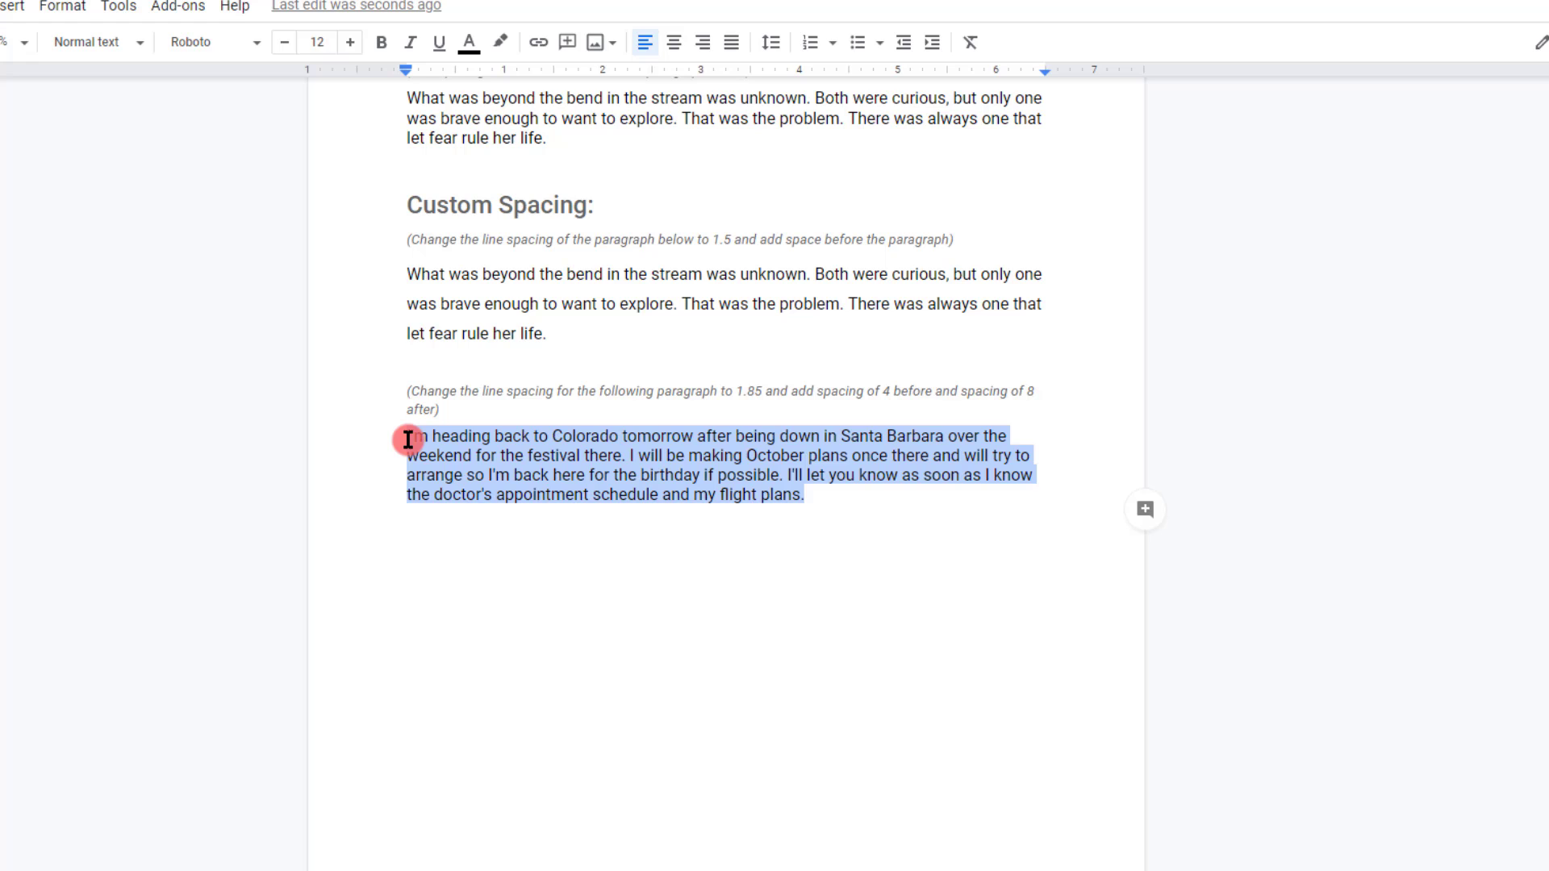
pyautogui.click(773, 42)
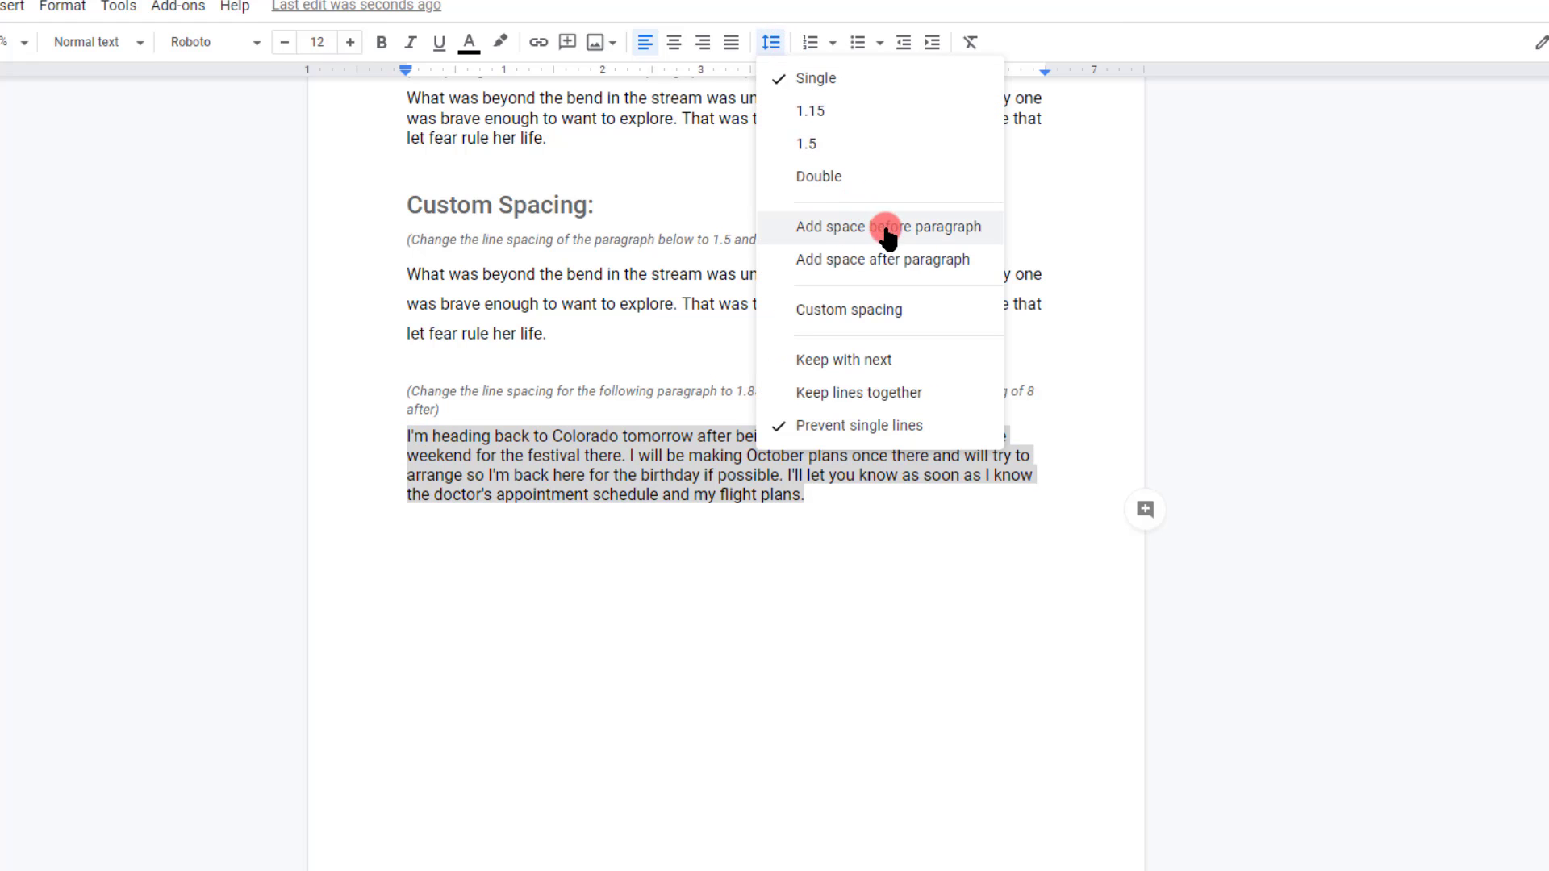
pyautogui.click(900, 320)
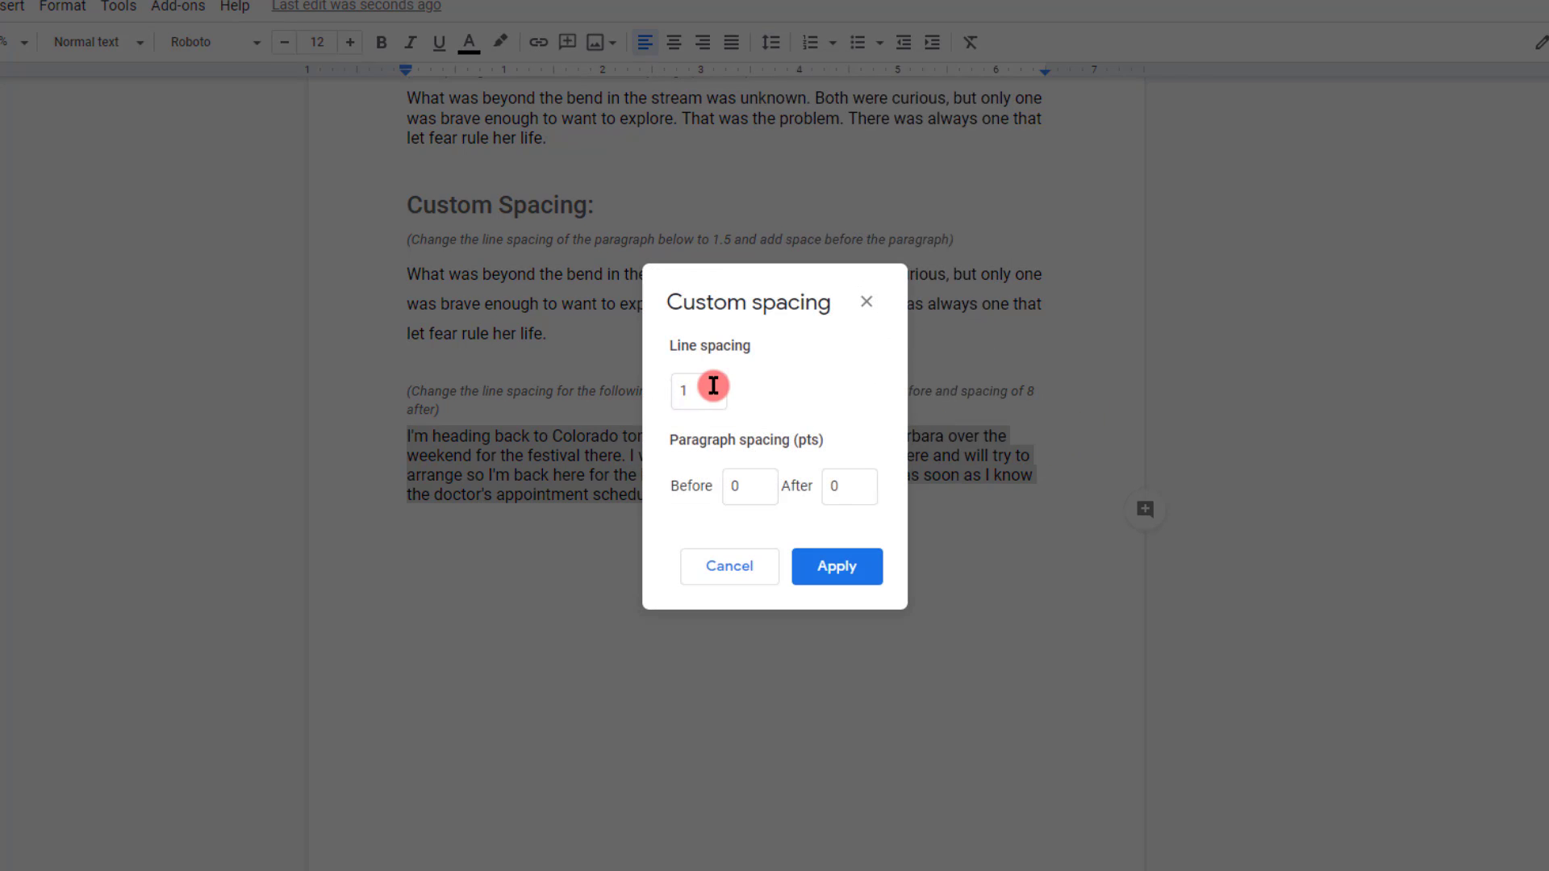
pyautogui.click(713, 385)
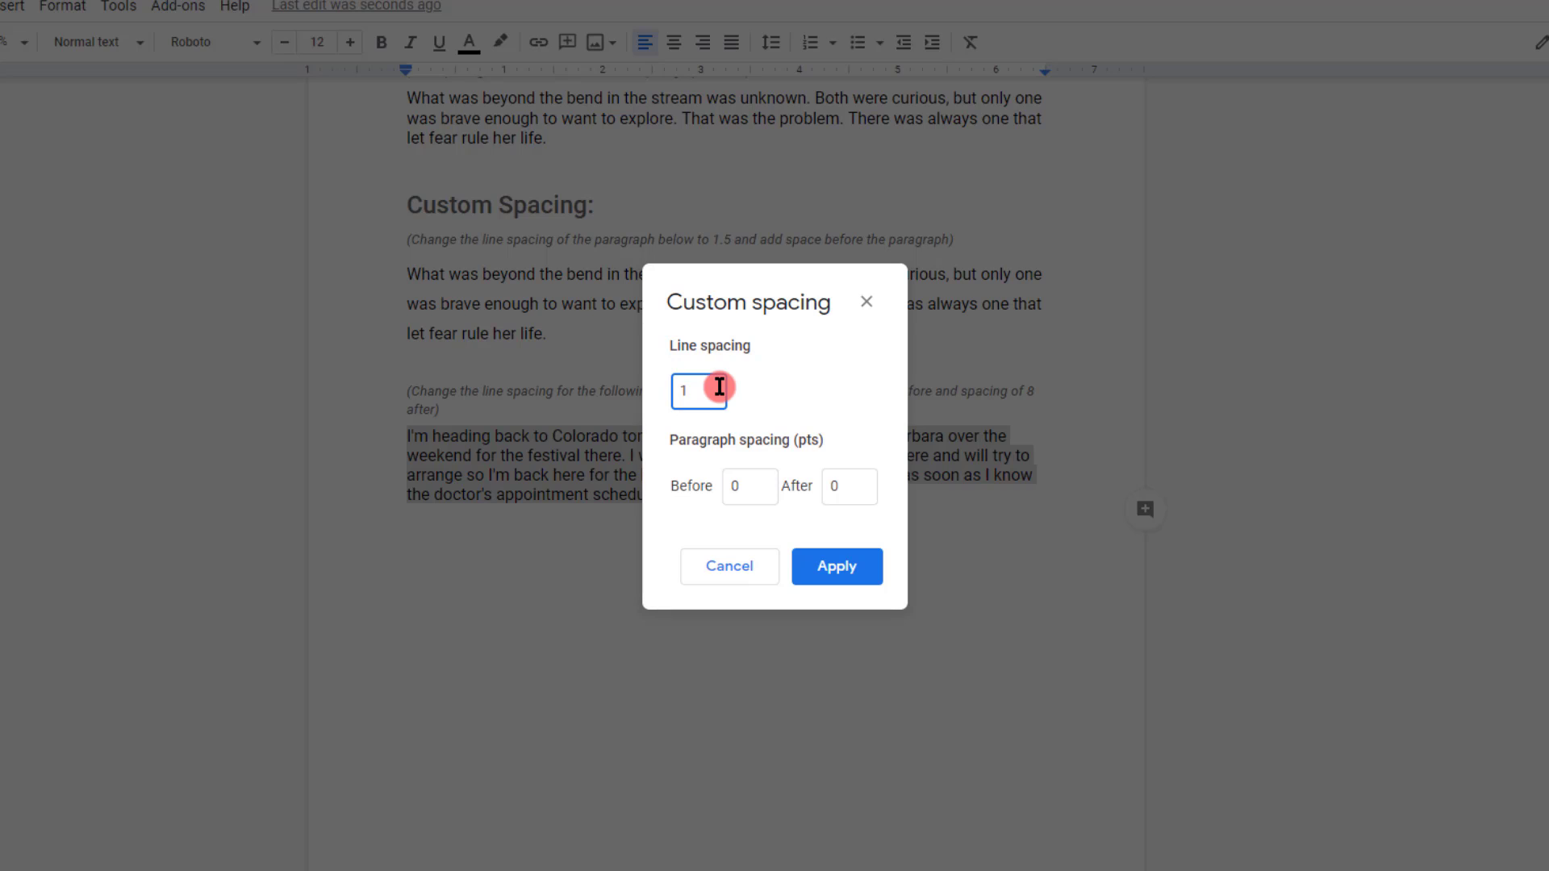
pyautogui.write('.85')
pyautogui.click(761, 487)
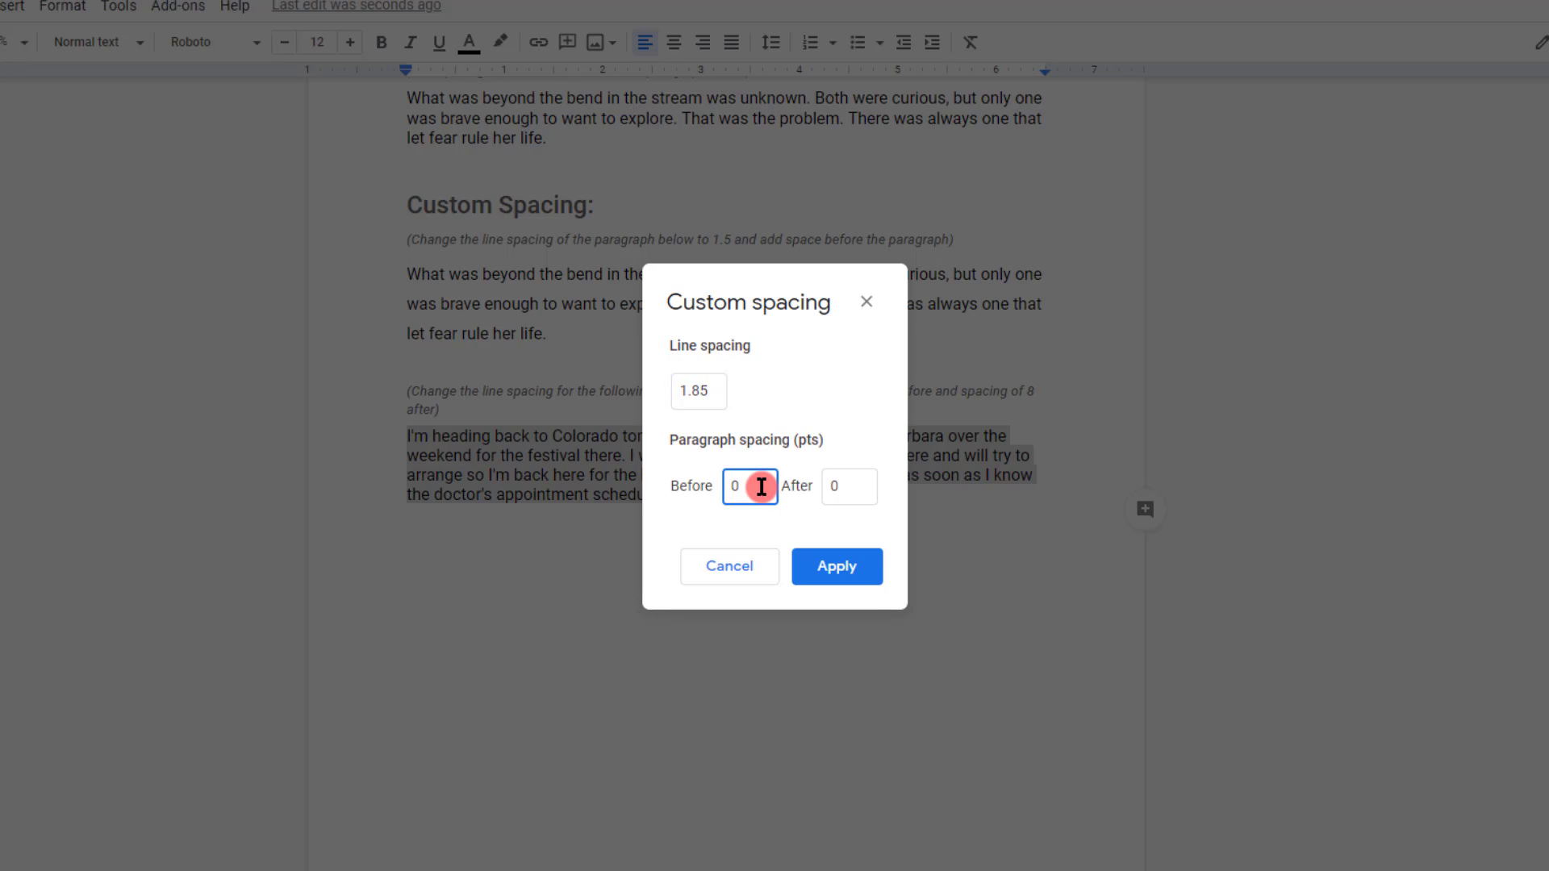
pyautogui.press('BackSpace')
pyautogui.write('4')
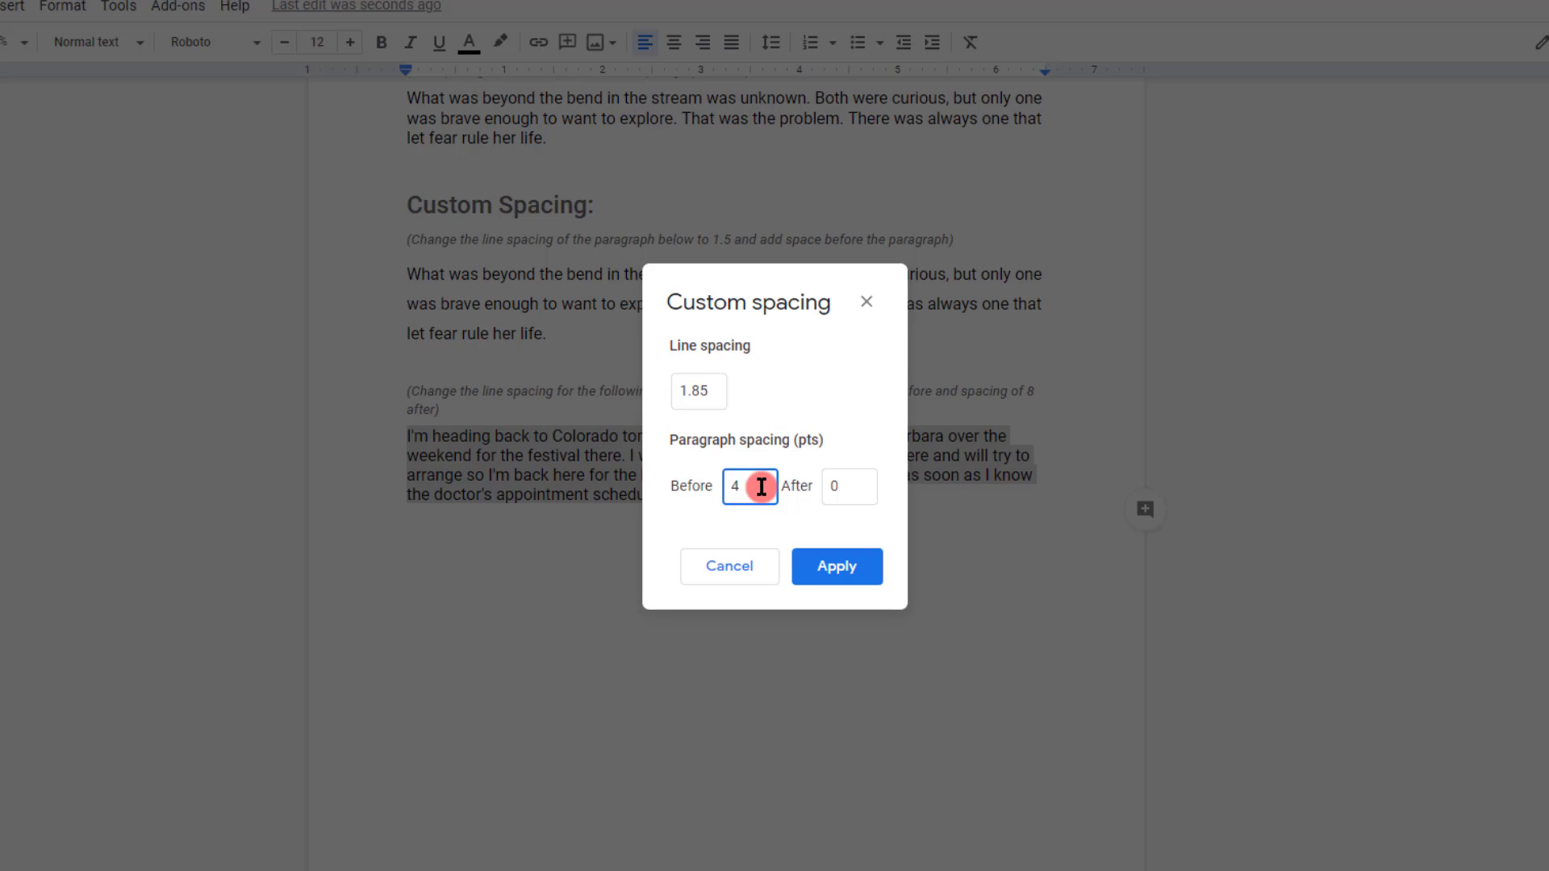
pyautogui.click(851, 495)
pyautogui.press('BackSpace')
pyautogui.write('8')
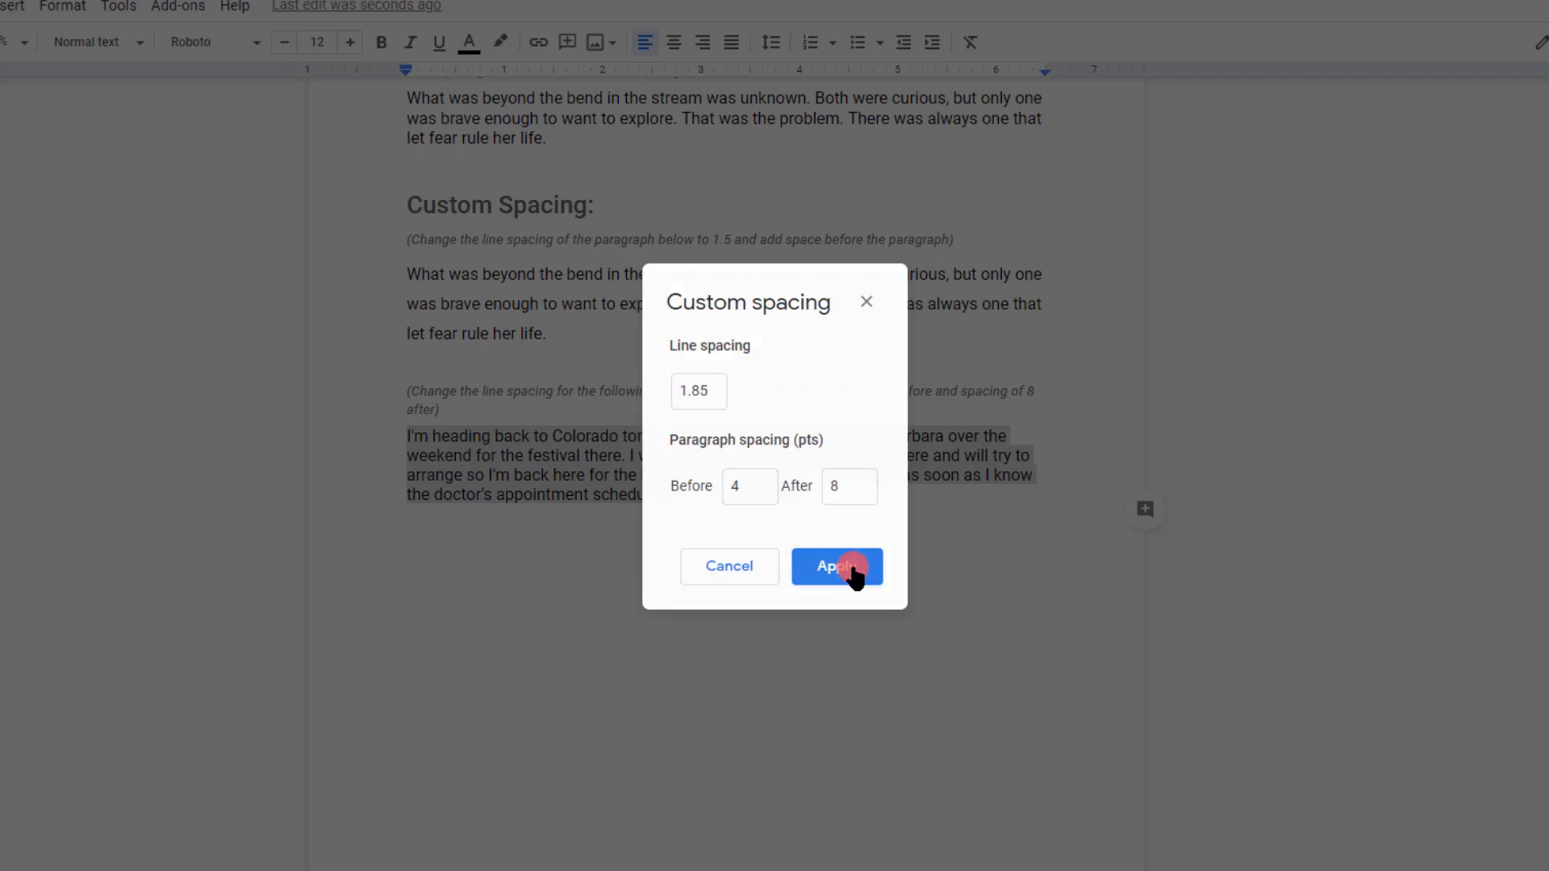
pyautogui.click(853, 601)
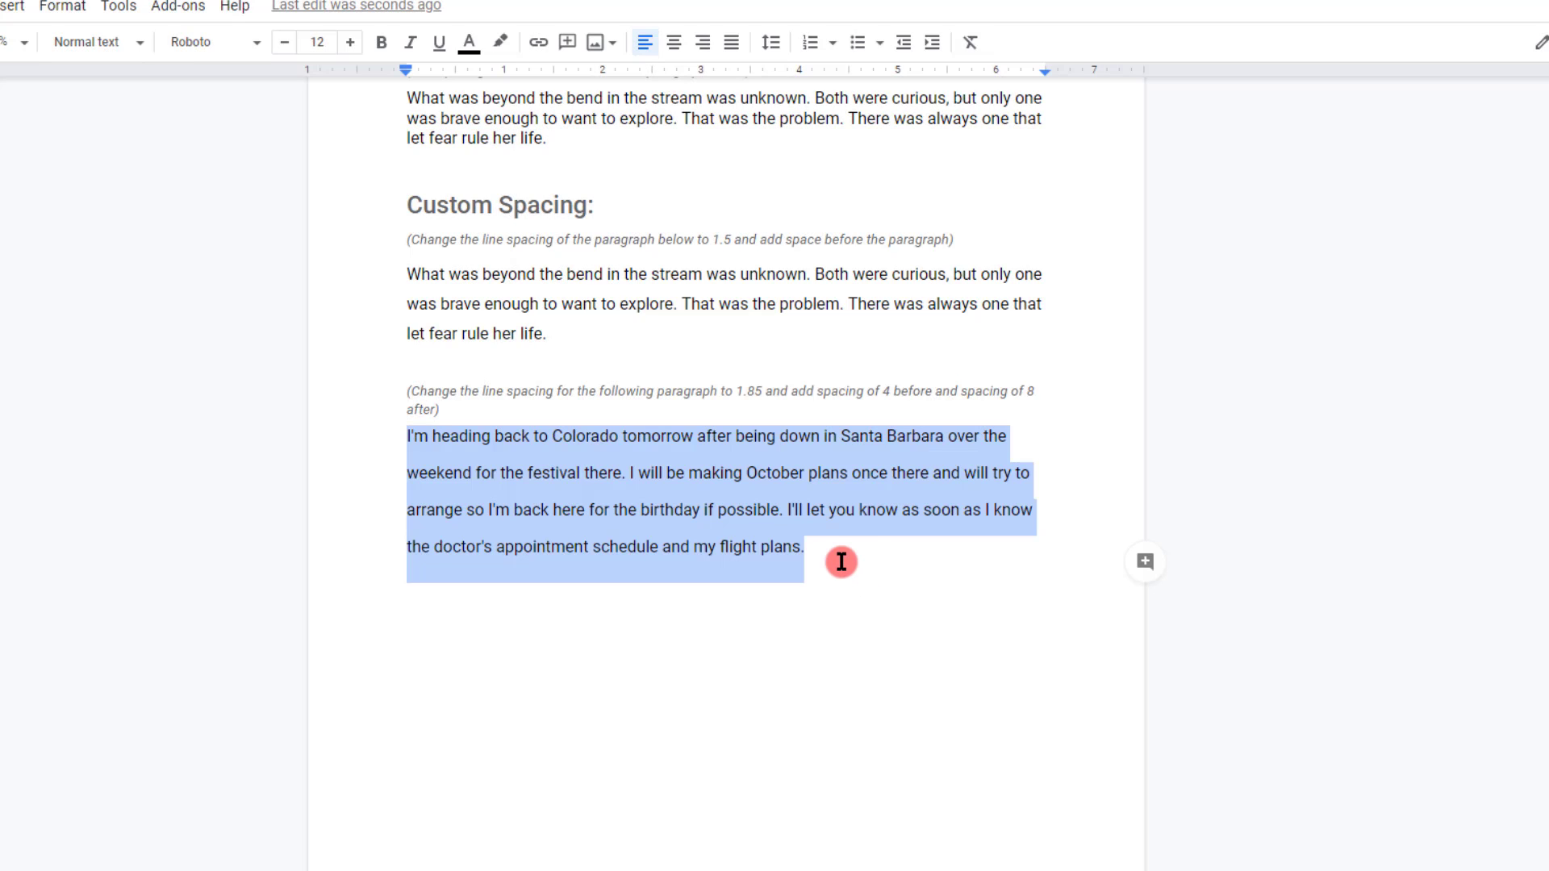
pyautogui.click(842, 561)
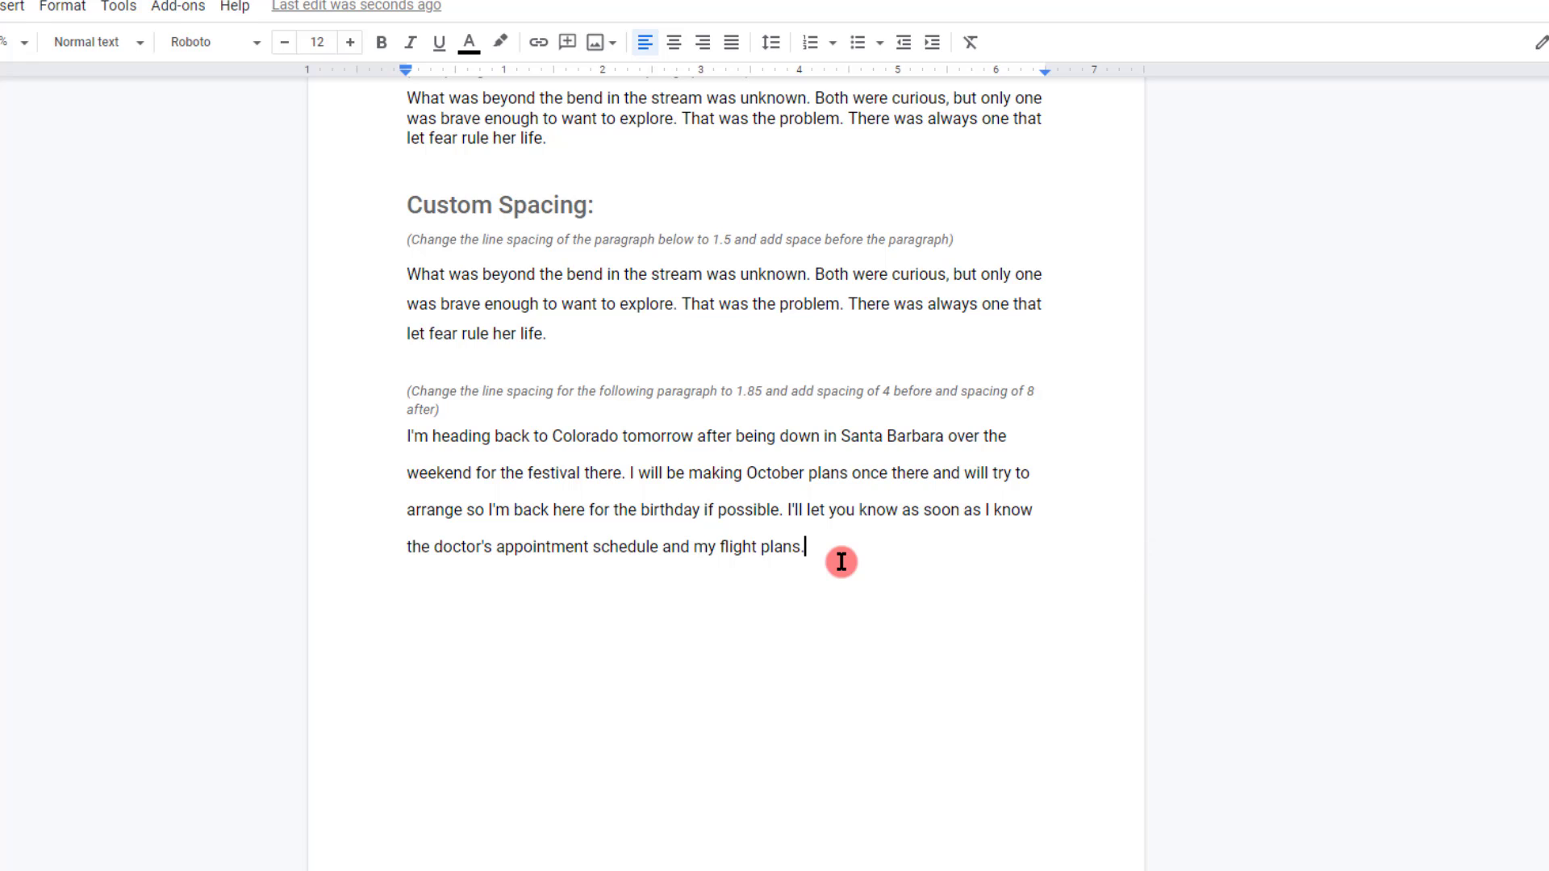